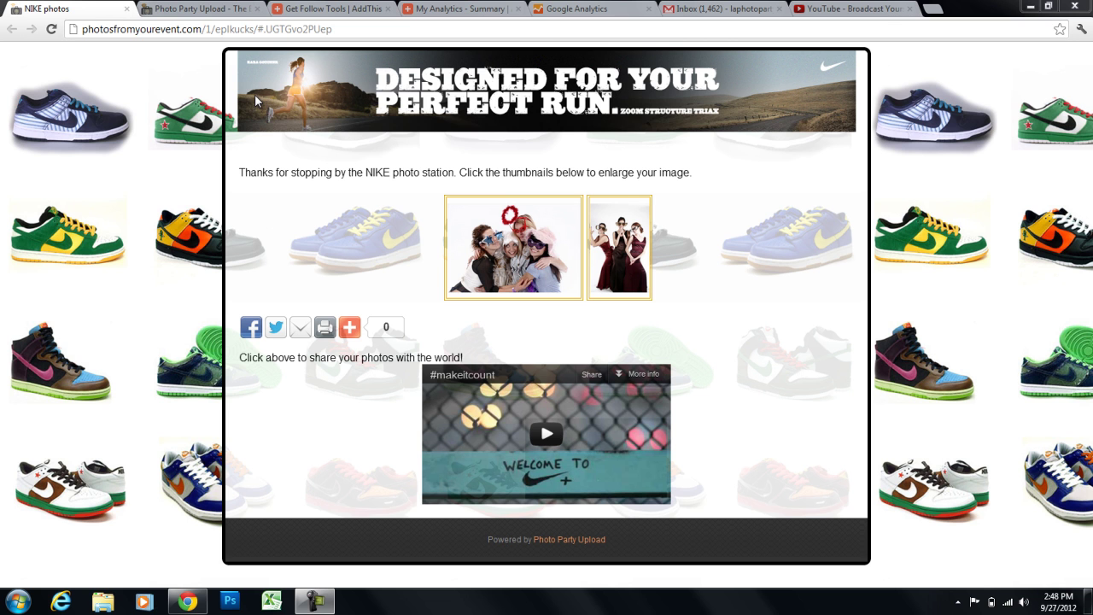
- Enable email sharing with a unique URL per guest, leaving Facebook sharing off
left_click(202, 10)
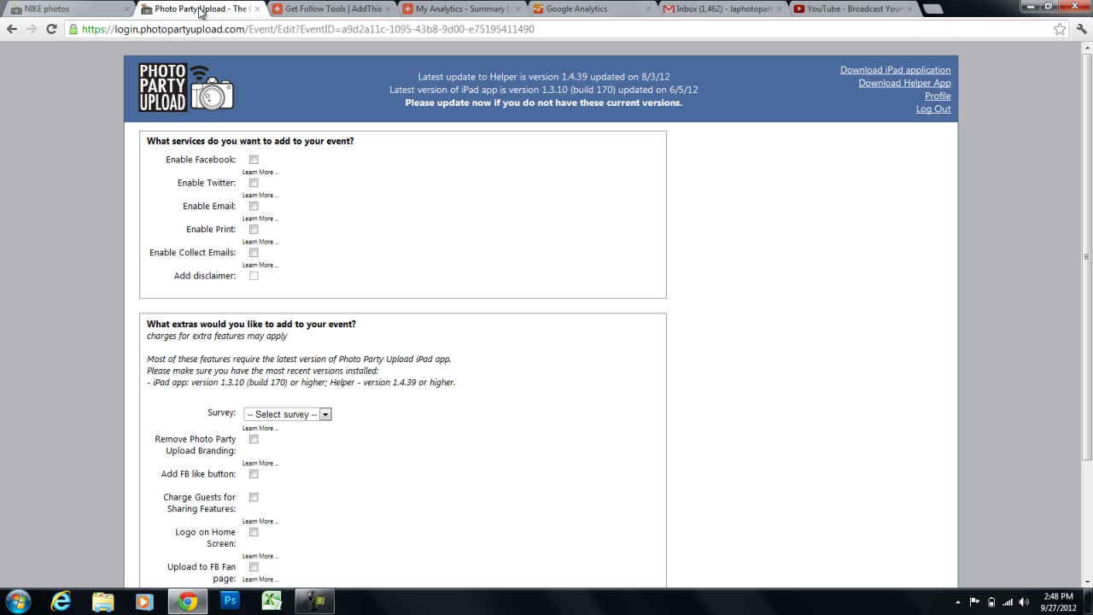
left_click(253, 207)
left_click(253, 160)
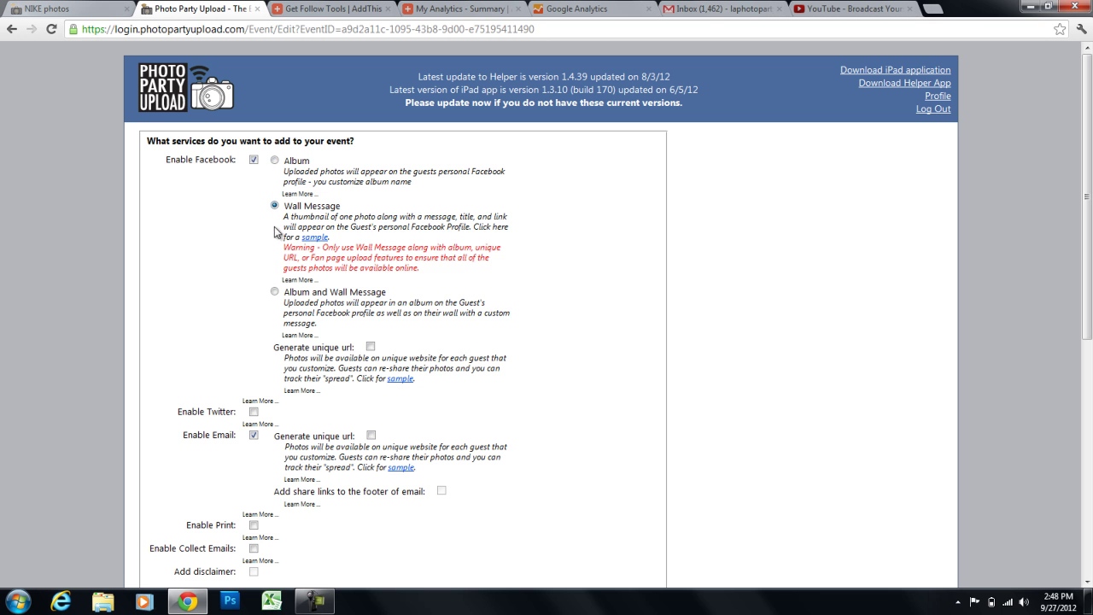
left_click(275, 292)
left_click(274, 206)
left_click(253, 160)
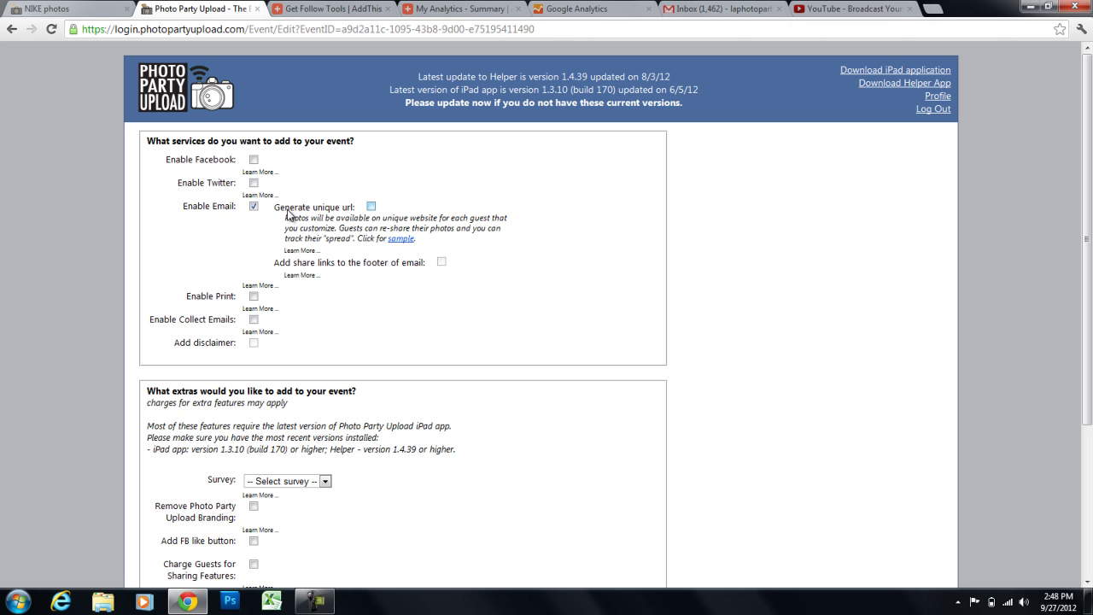
left_click(371, 207)
scroll(367, 214, "down", 3)
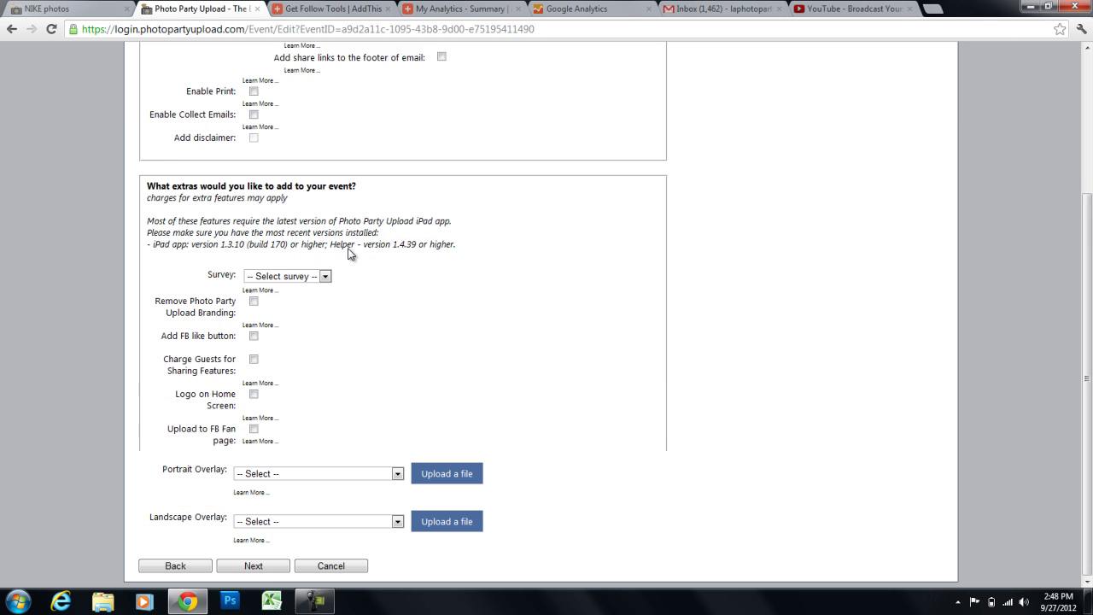
- On the next settings page, review the Unique URL page section and its 940-pixel banner width limit
left_click(266, 565)
scroll(222, 147, "down", 6)
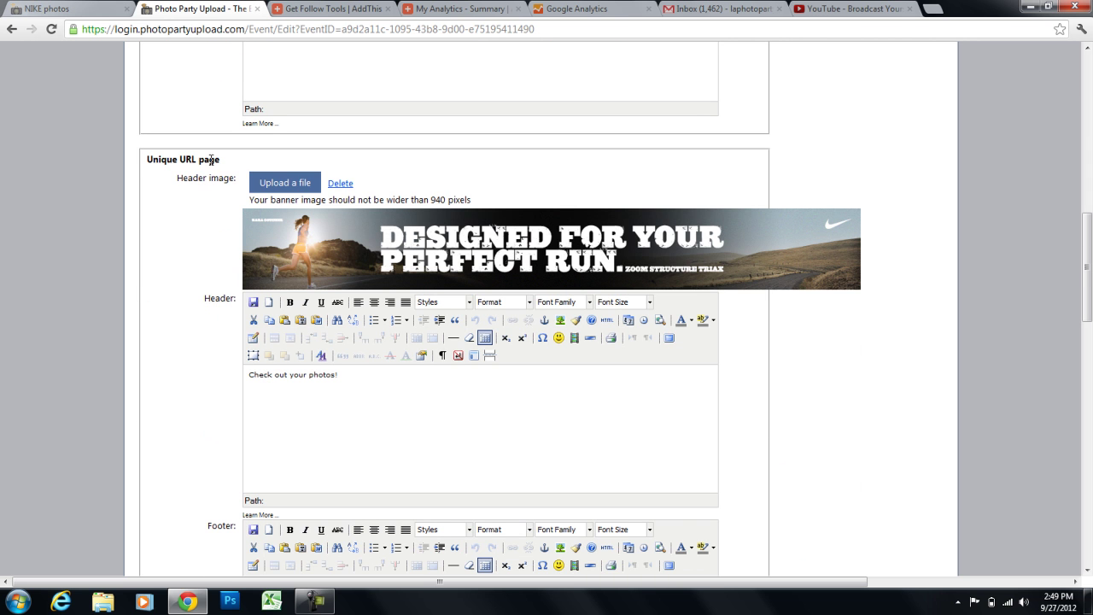
left_click_drag(215, 158, 155, 159)
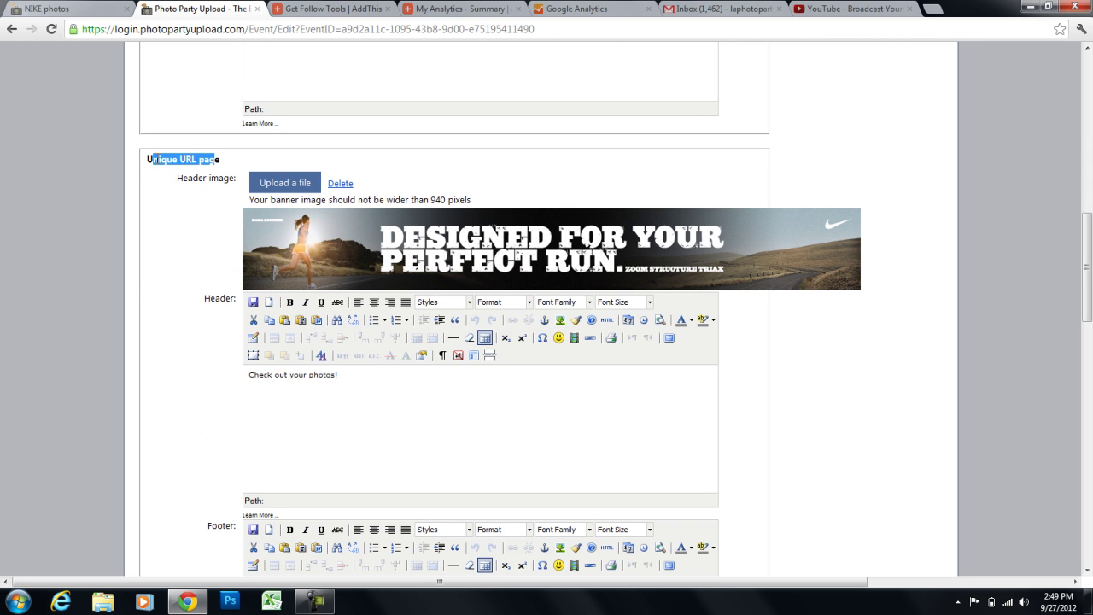
left_click(203, 184)
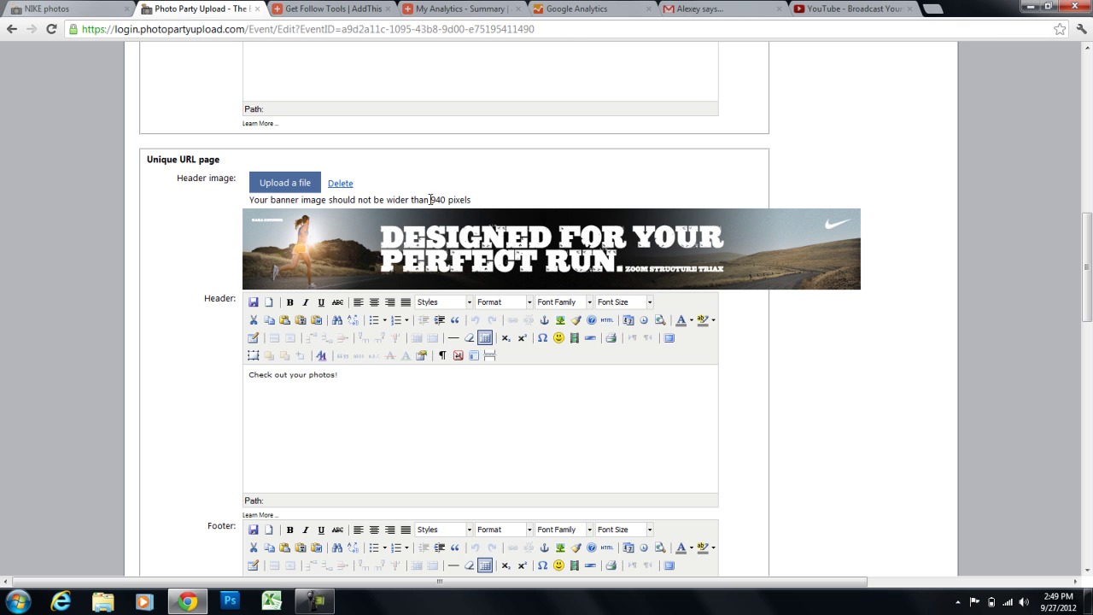
left_click_drag(430, 198, 475, 199)
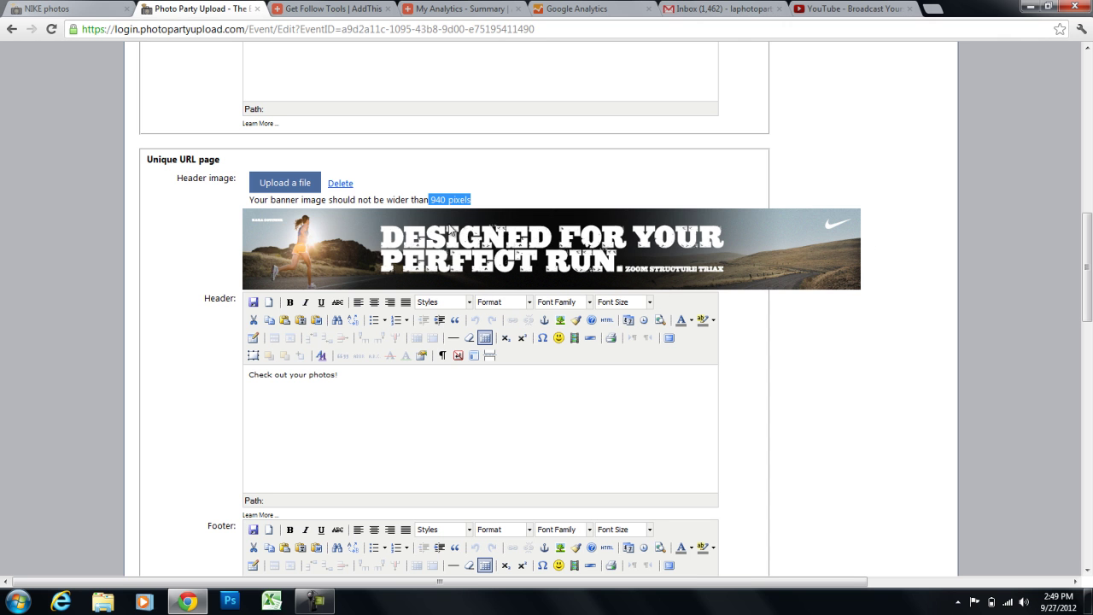
left_click(324, 383)
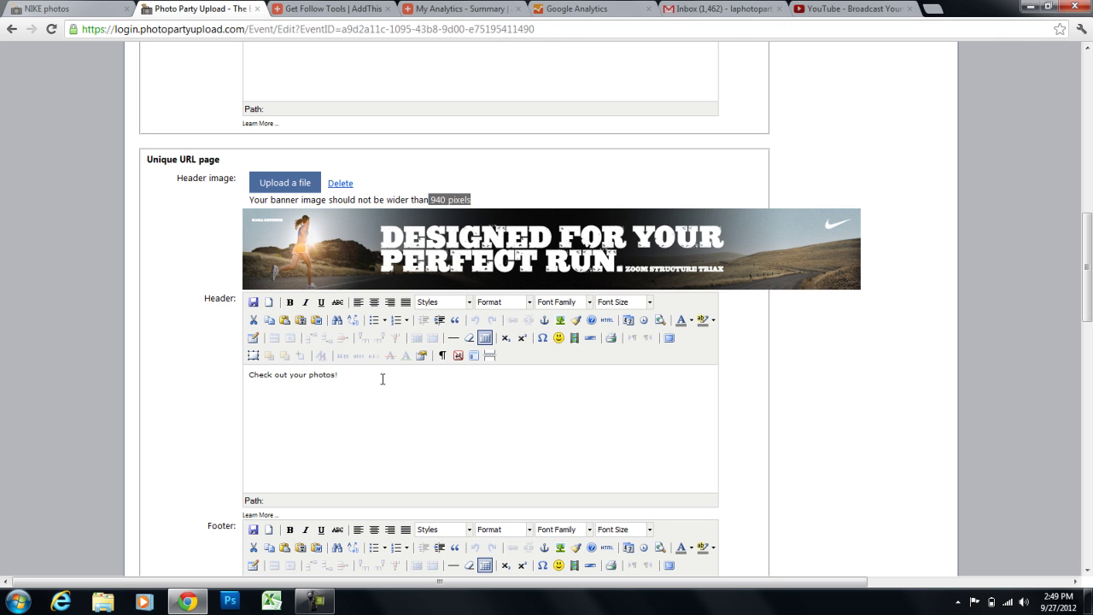
left_click_drag(382, 379, 248, 376)
left_click(355, 380)
scroll(354, 376, "down", 3)
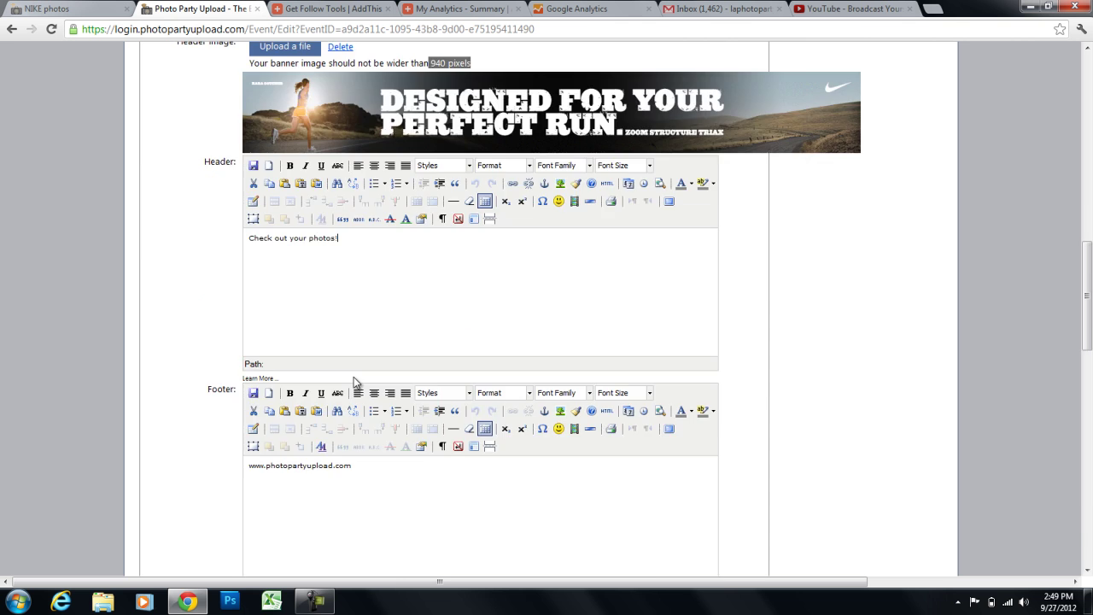
left_click_drag(355, 333, 246, 331)
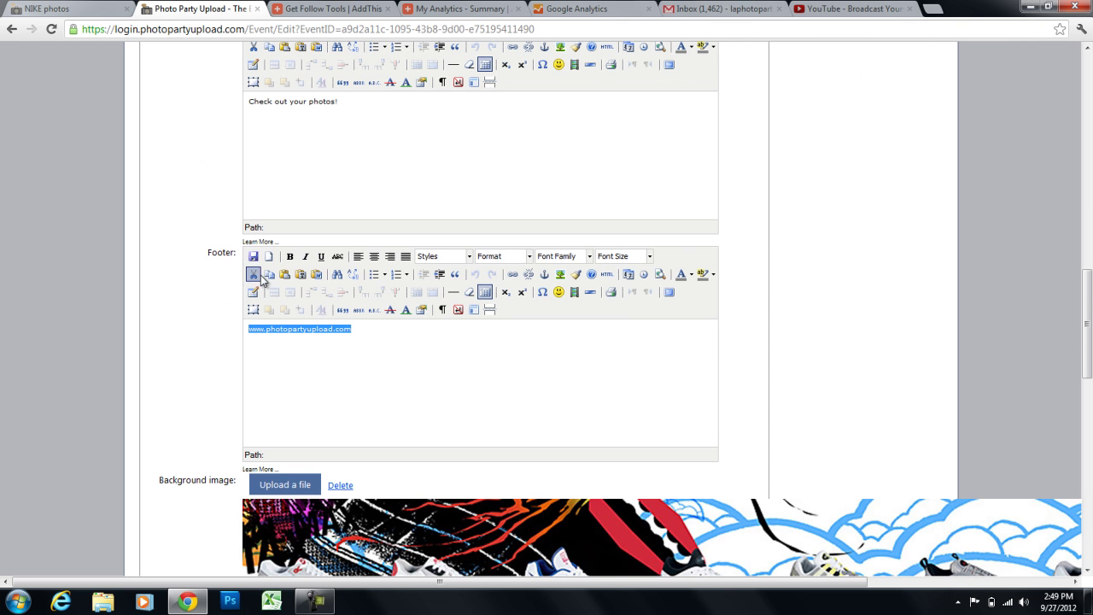
left_click(354, 332)
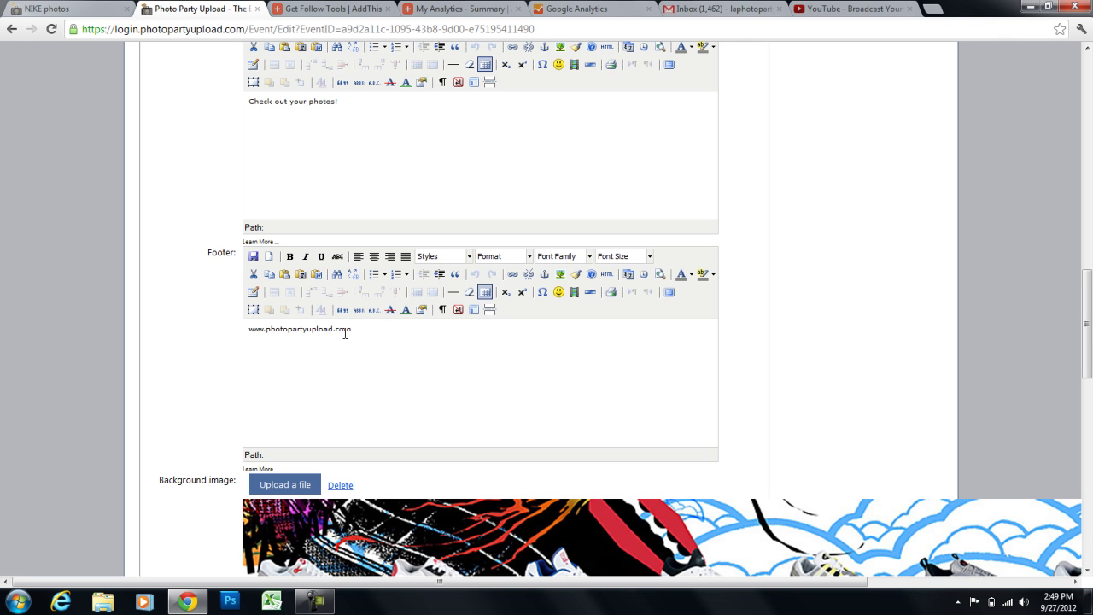
scroll(345, 333, "down", 3)
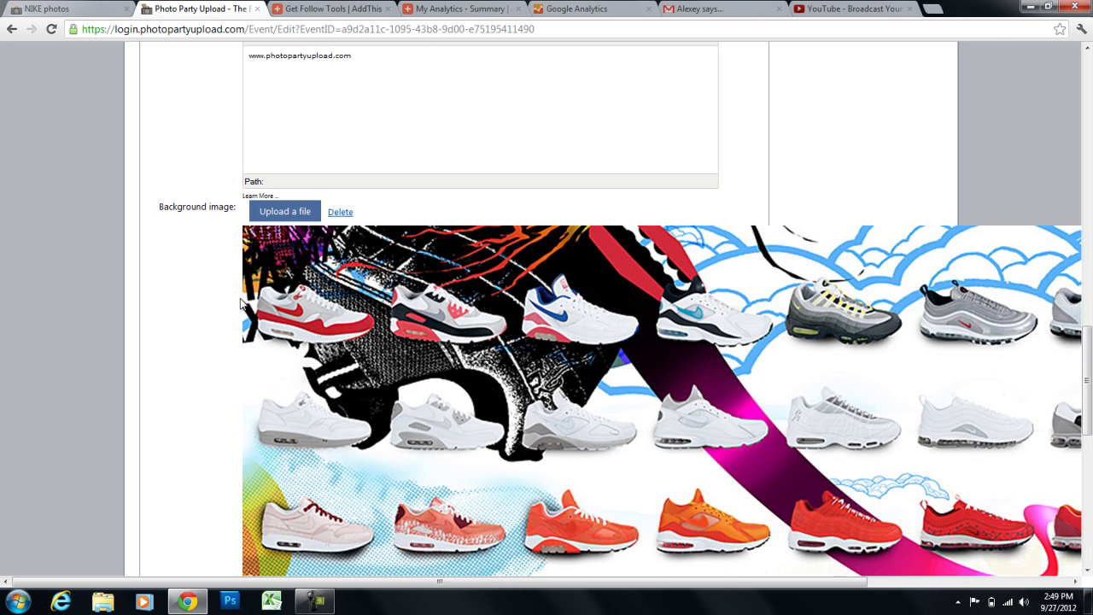
scroll(179, 220, "down", 2)
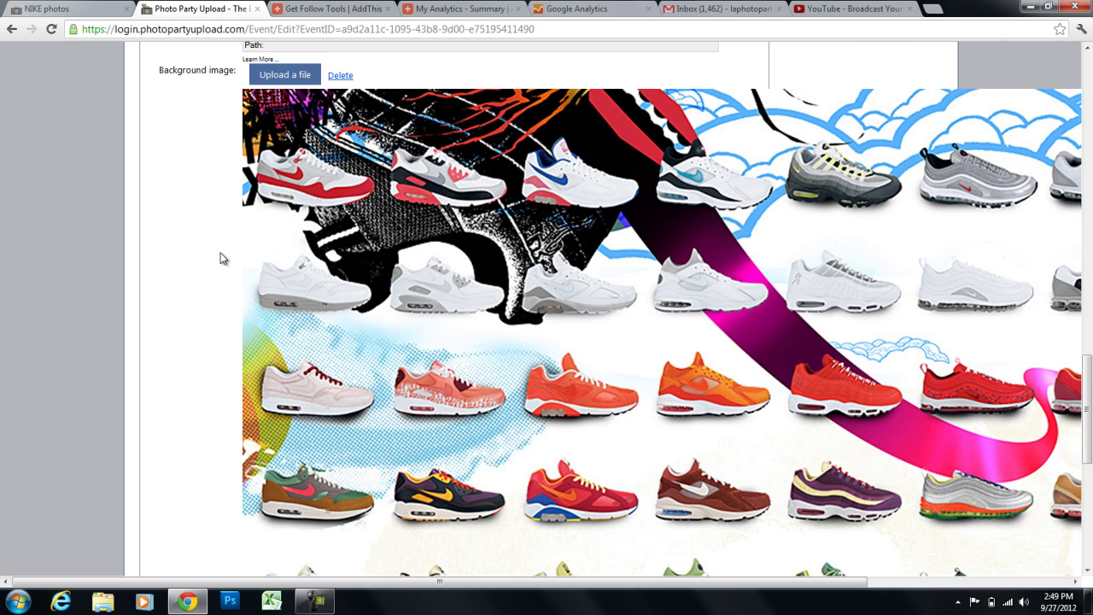
left_click_drag(165, 77, 256, 76)
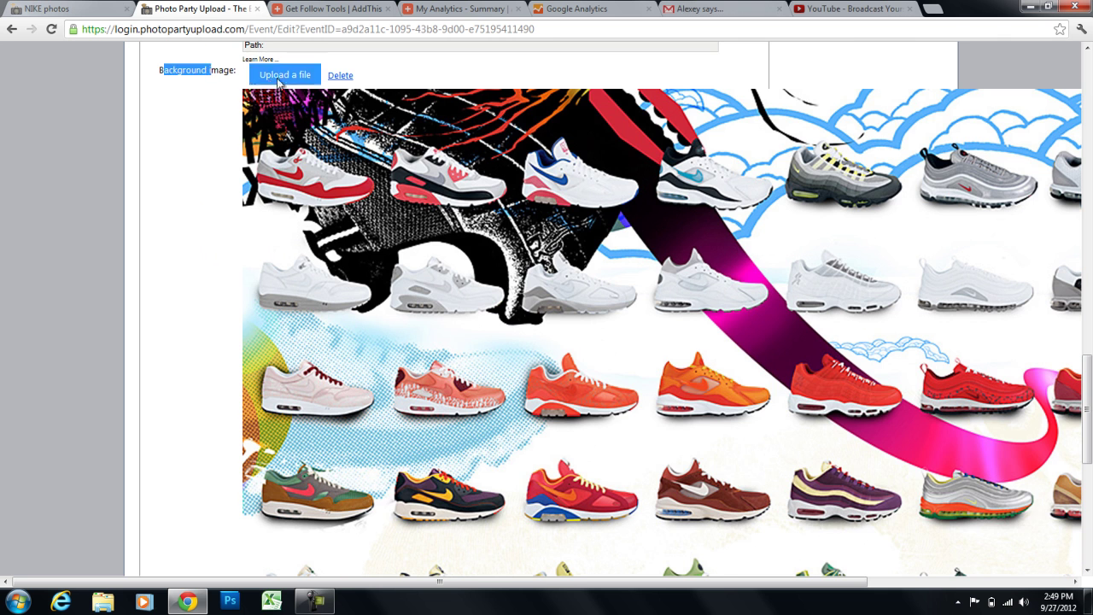
- Upload Nike_Wallpaper_Background from the Desktop as the Unique URL page's background image
left_click(290, 76)
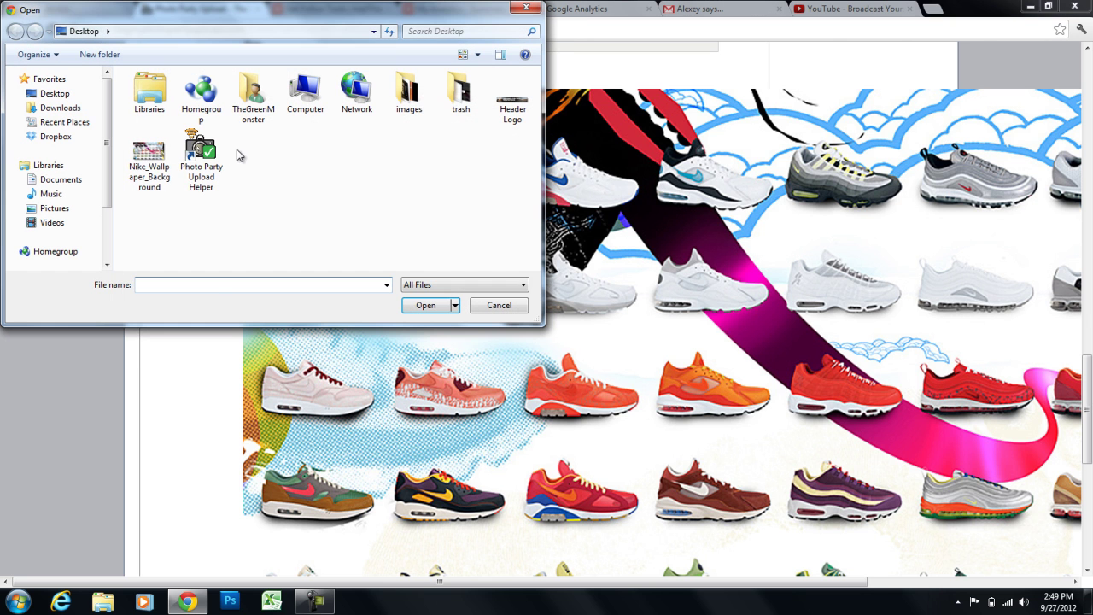
left_click(161, 155)
left_click(423, 305)
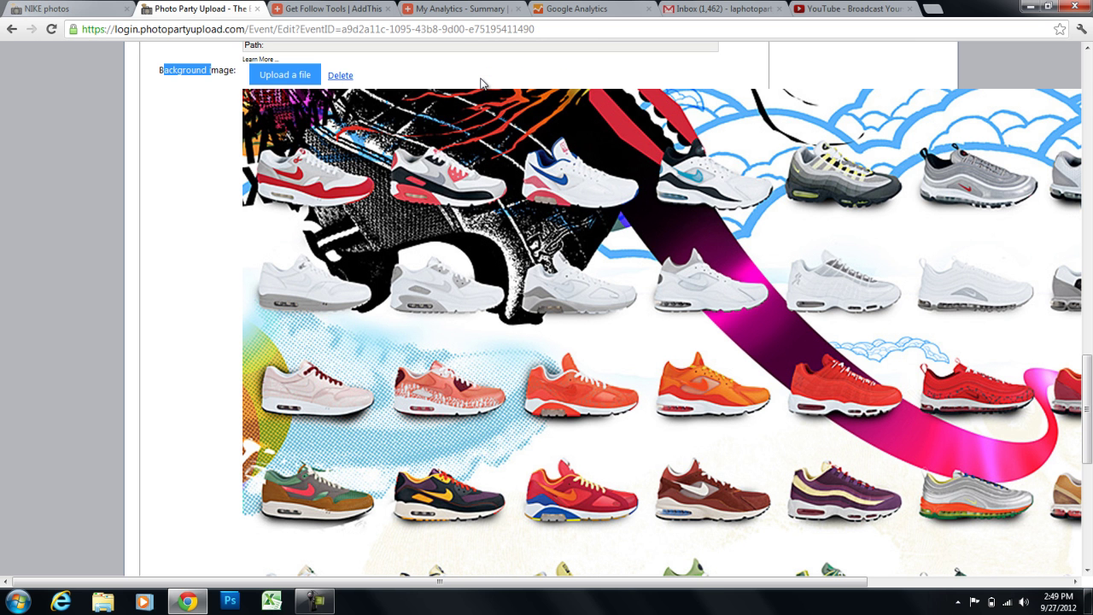
left_click(211, 75)
scroll(208, 96, "up", 3)
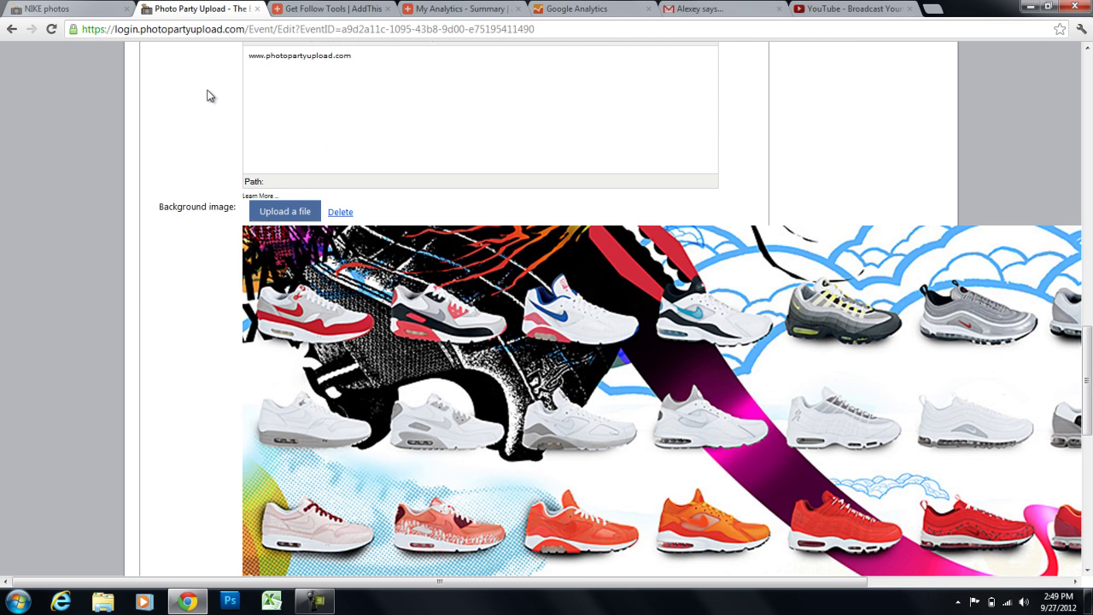
scroll(210, 96, "up", 9)
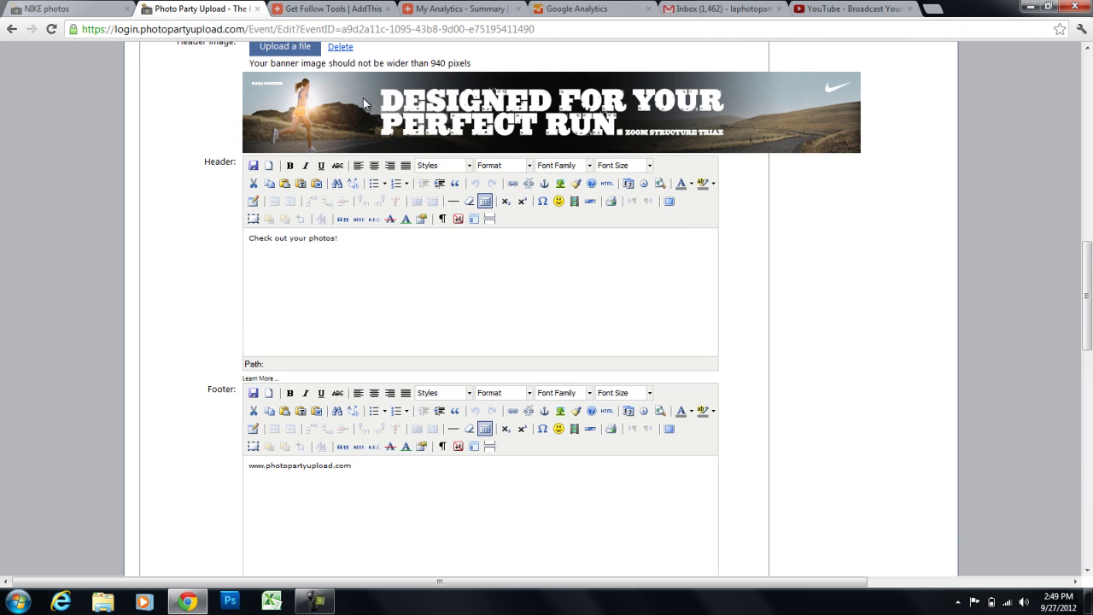
scroll(227, 162, "down", 12)
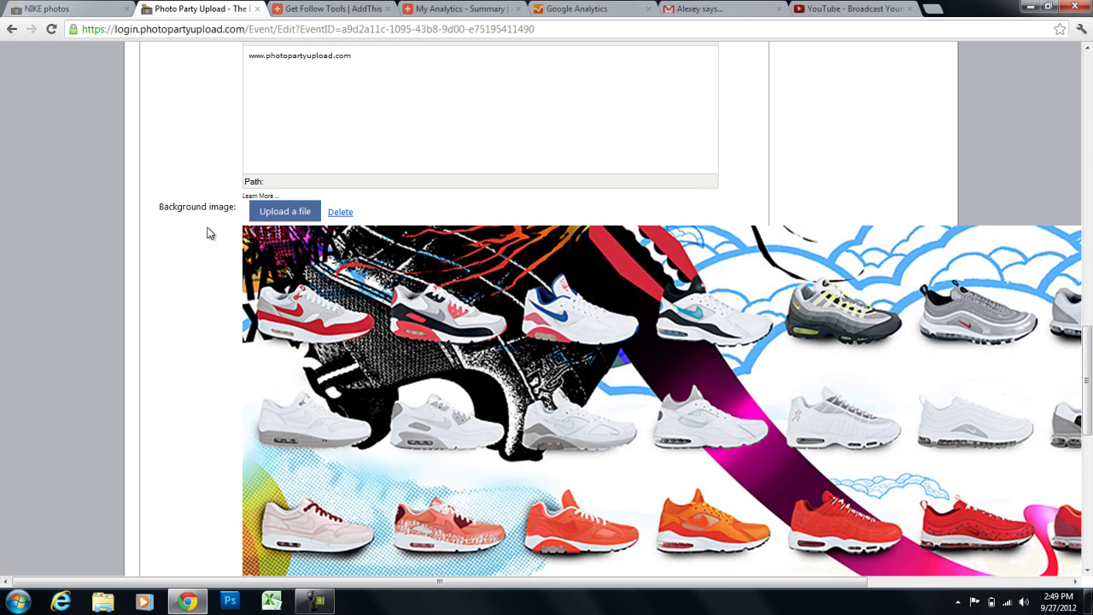
scroll(222, 243, "down", 11)
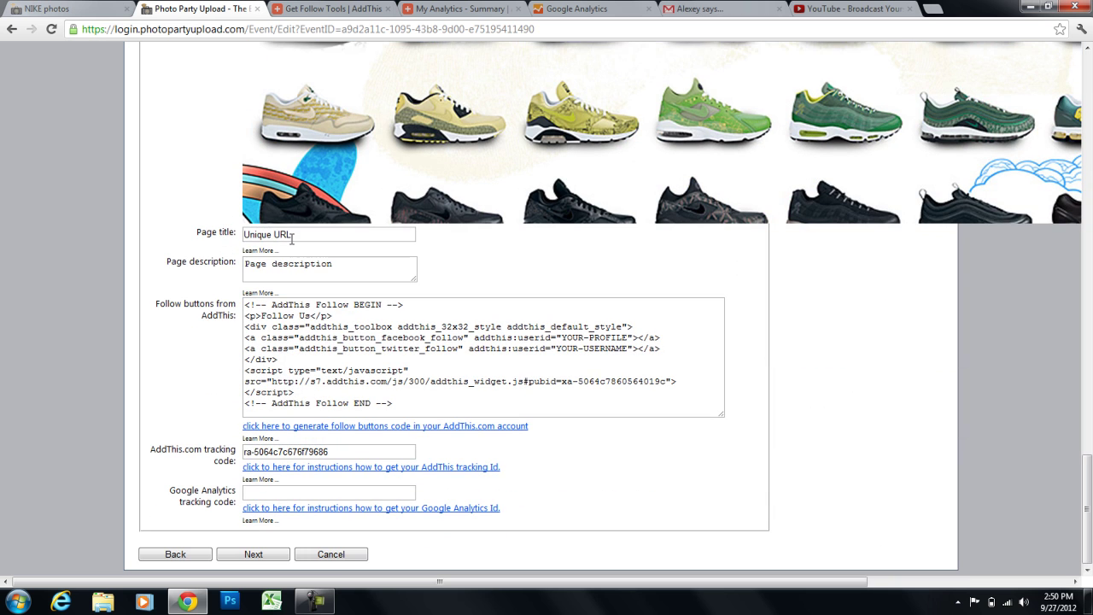
left_click_drag(291, 239, 182, 235)
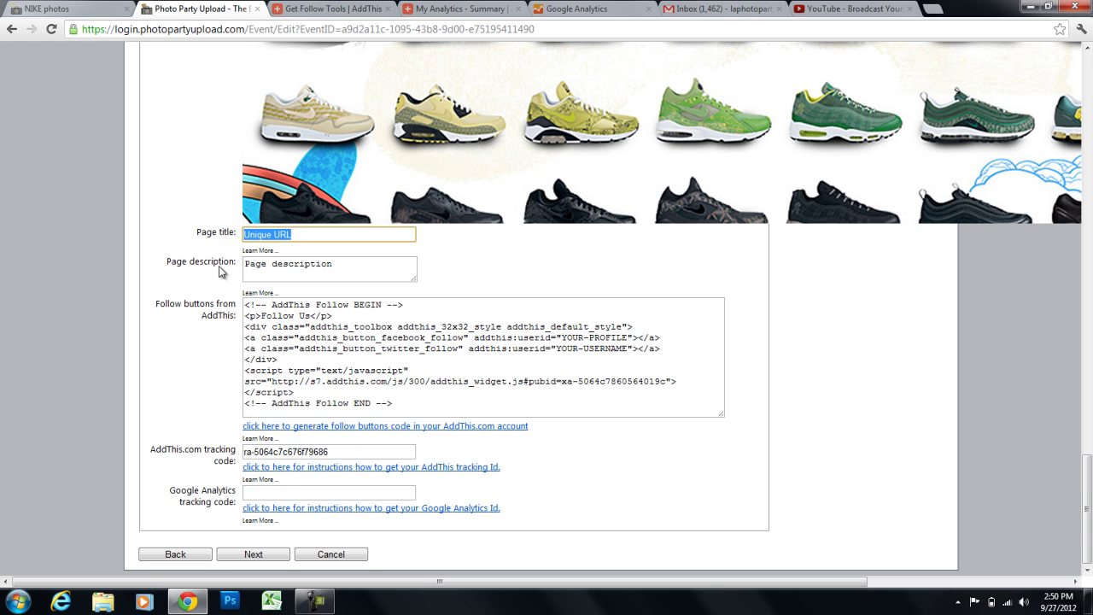
left_click(284, 325)
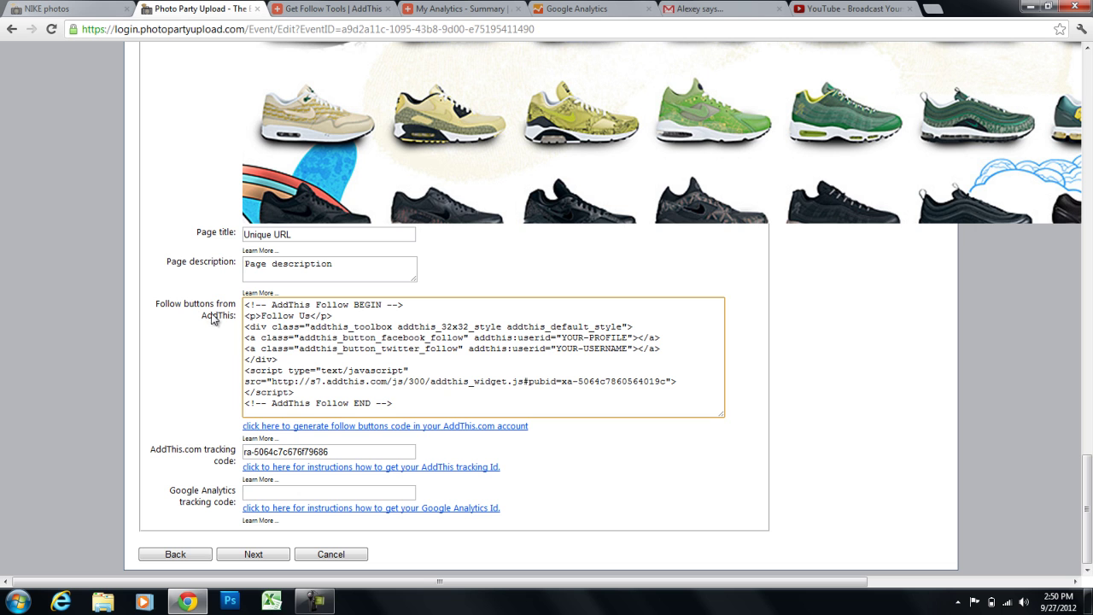
left_click(409, 406)
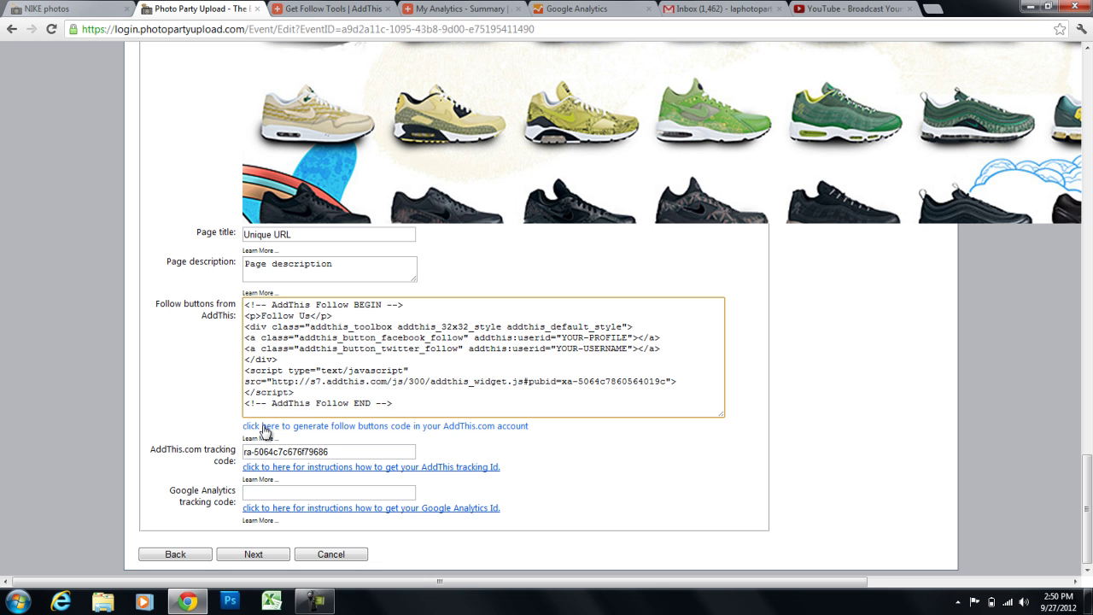
- In AddThis Follow tools, enter Facebook username photopartyupload and Twitter username photopartyupld
left_click(395, 432)
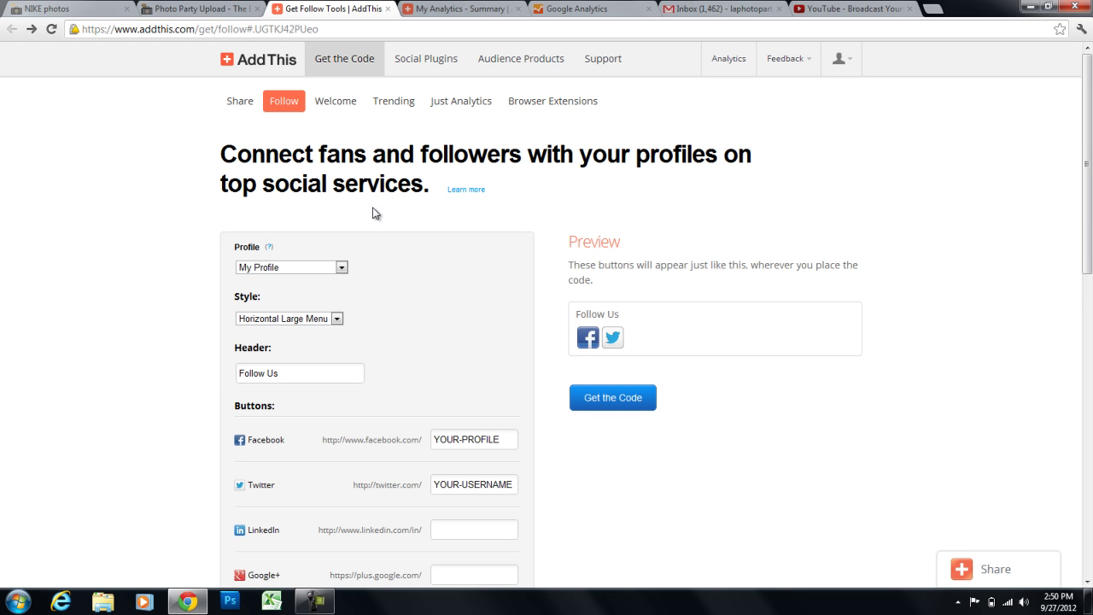
scroll(384, 229, "down", 3)
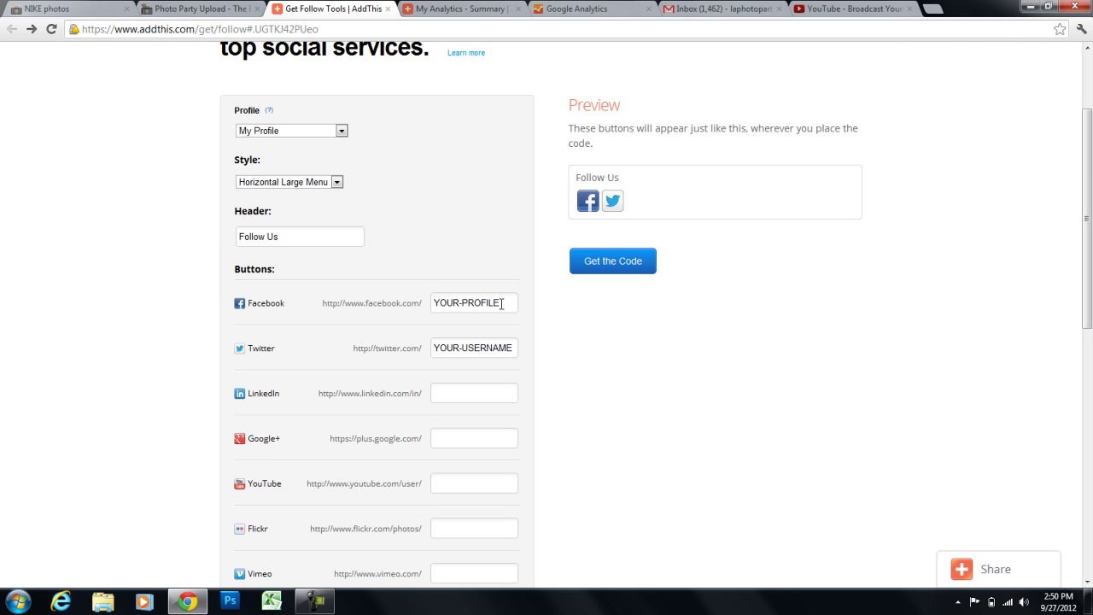
left_click_drag(501, 303, 389, 299)
type("photopartyupl")
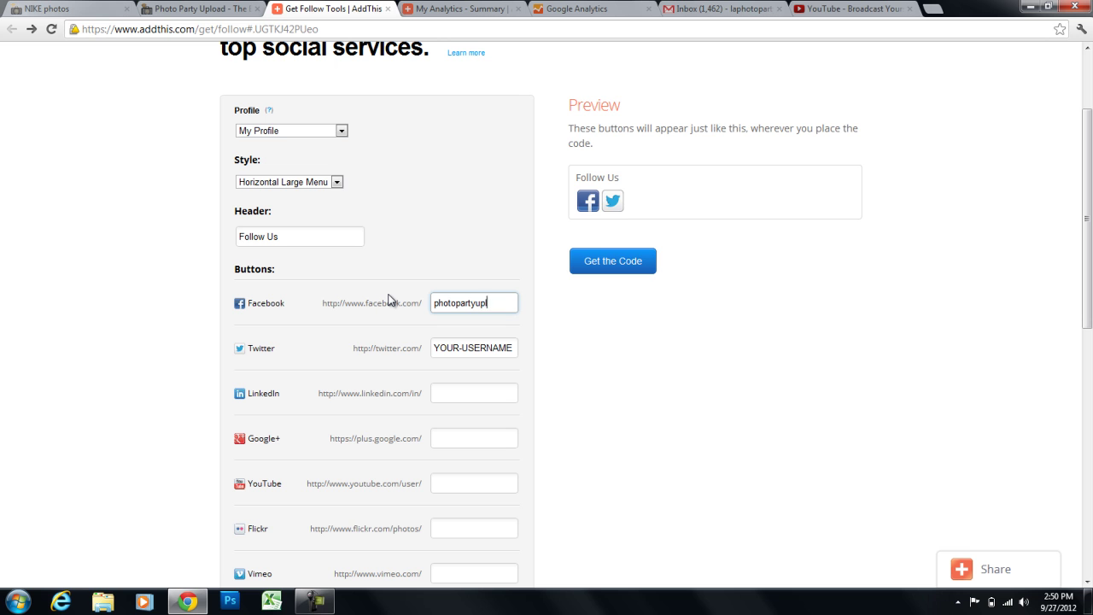
type("oad")
key("Tab")
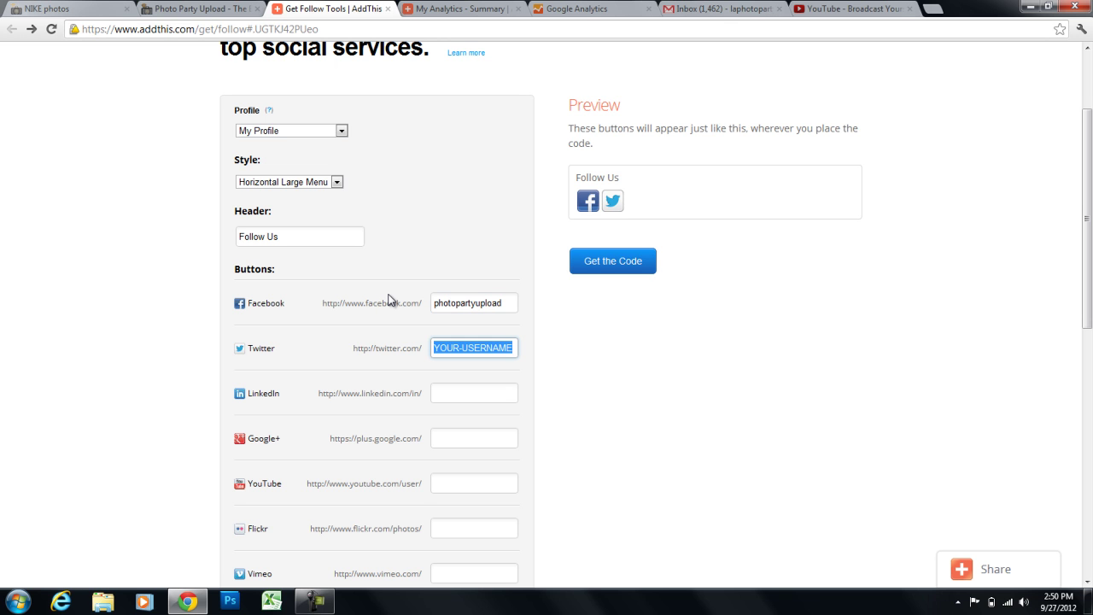
type("photoparty")
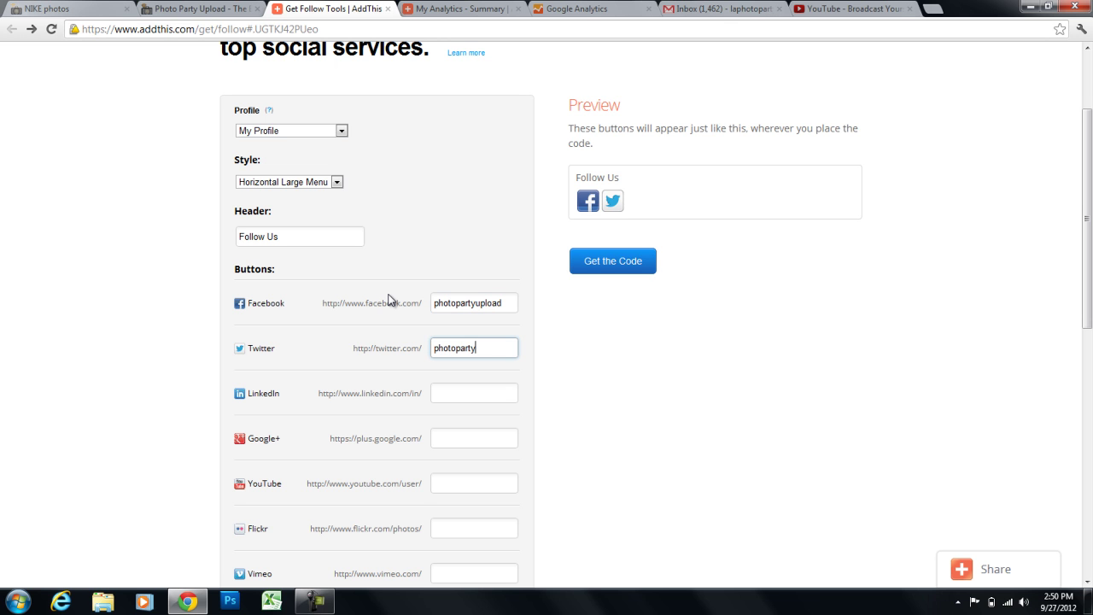
type("upld")
- Leave the other profile fields empty and generate the Follow buttons code
key("Tab")
key("Tab")
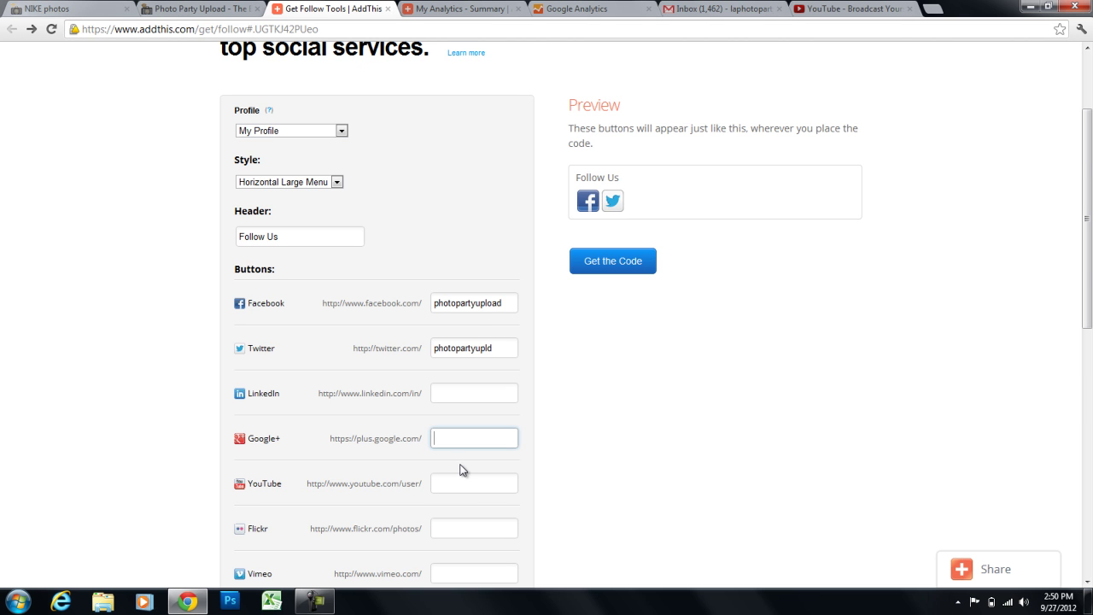
key("Tab")
scroll(459, 466, "down", 2)
key("Tab")
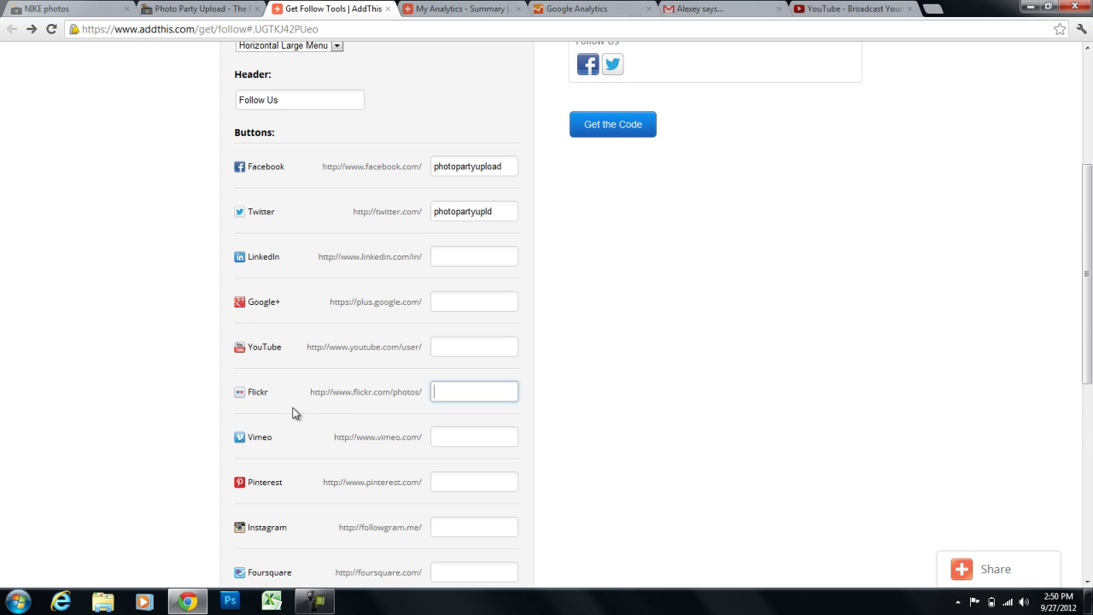
scroll(267, 469, "down", 2)
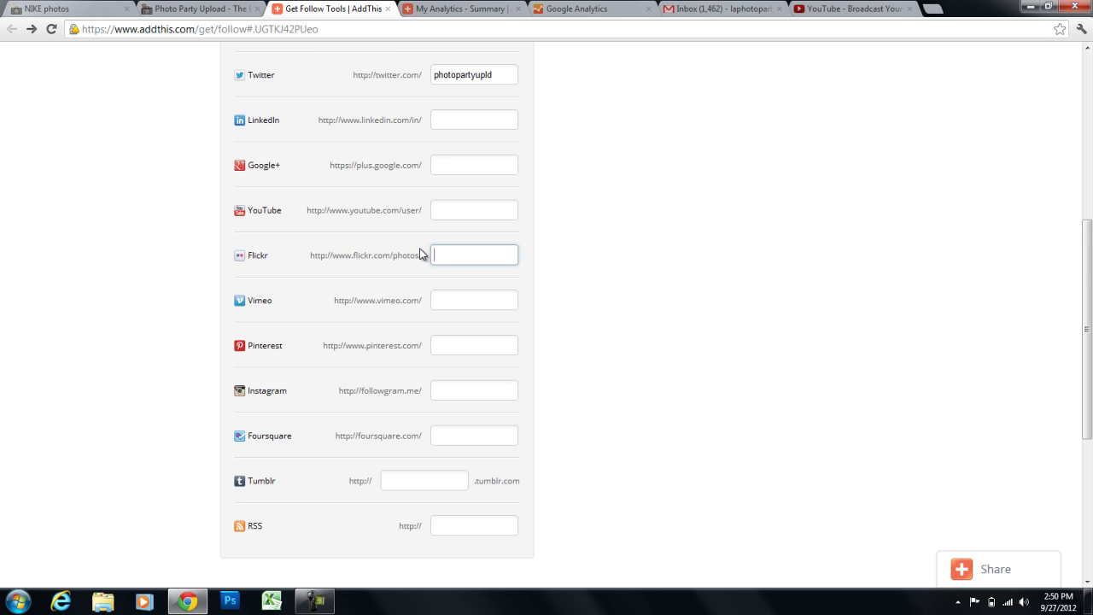
scroll(431, 260, "up", 2)
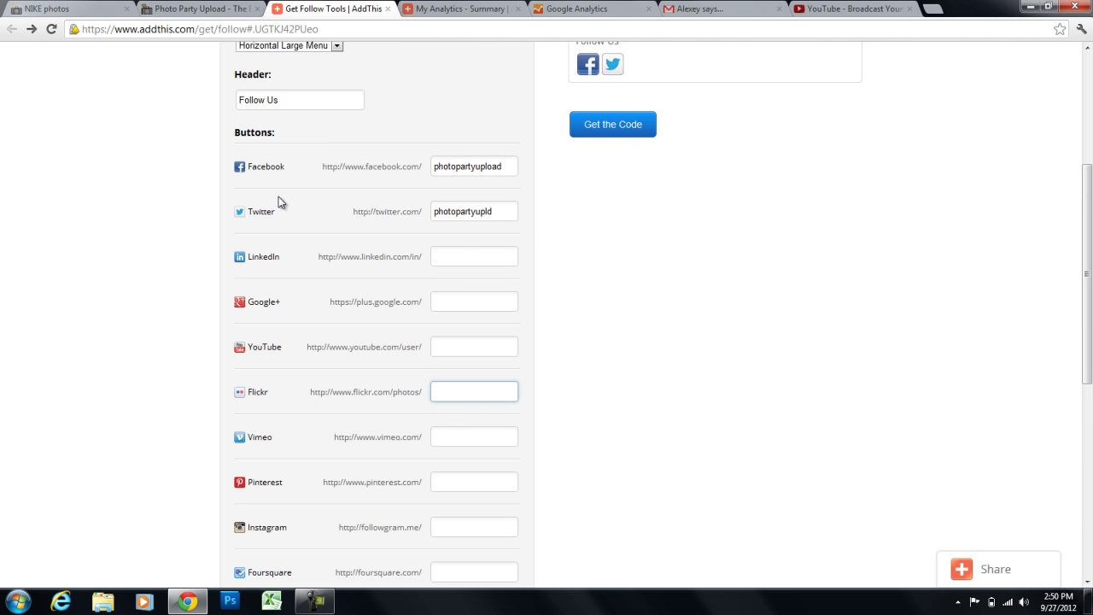
scroll(401, 249, "up", 3)
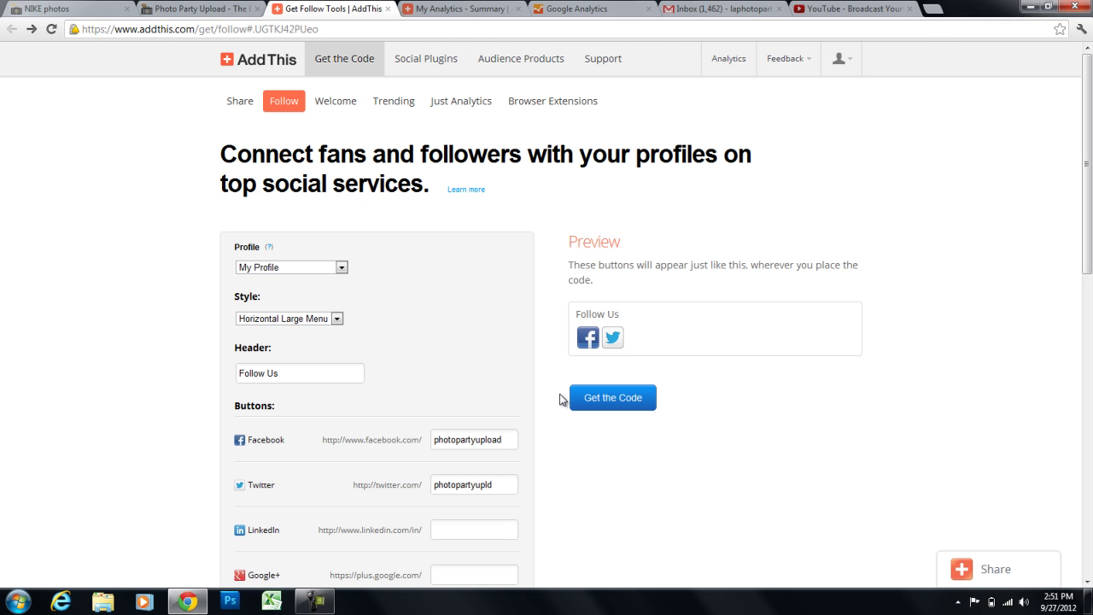
left_click(610, 402)
- Replace the event's follow-buttons code with the copied AddThis Follow code
left_click_drag(547, 395, 180, 271)
key("ctrl+c")
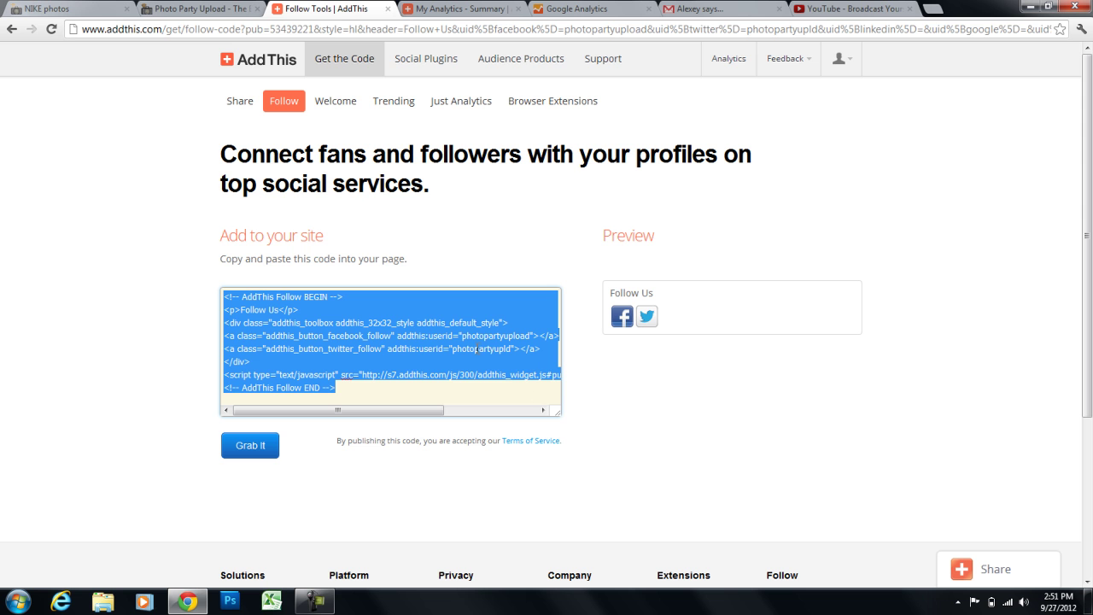
left_click(196, 8)
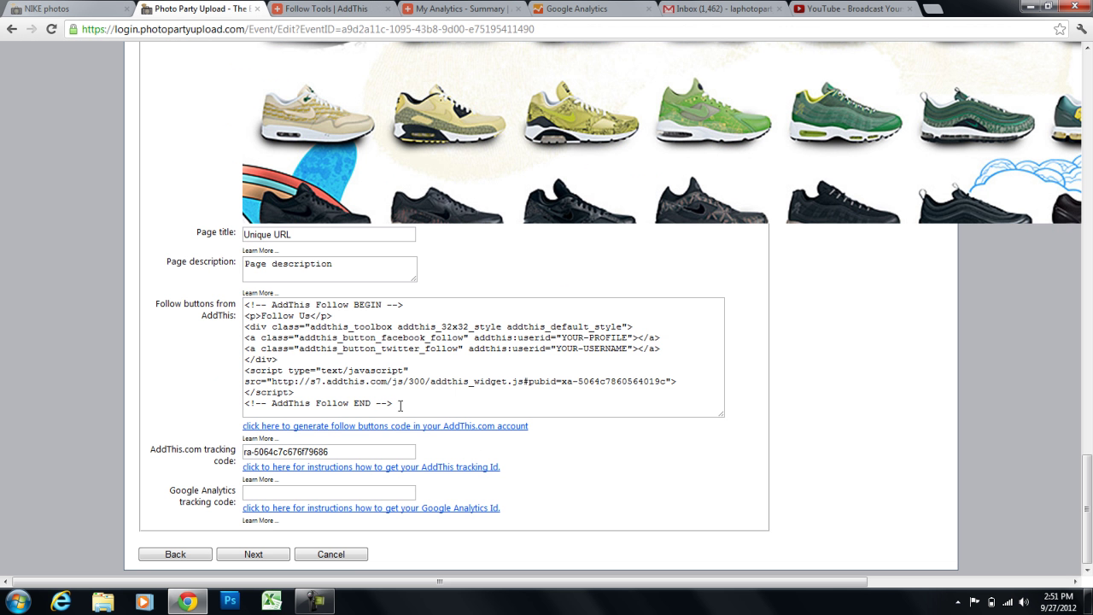
key("ctrl+a")
key("ctrl+v")
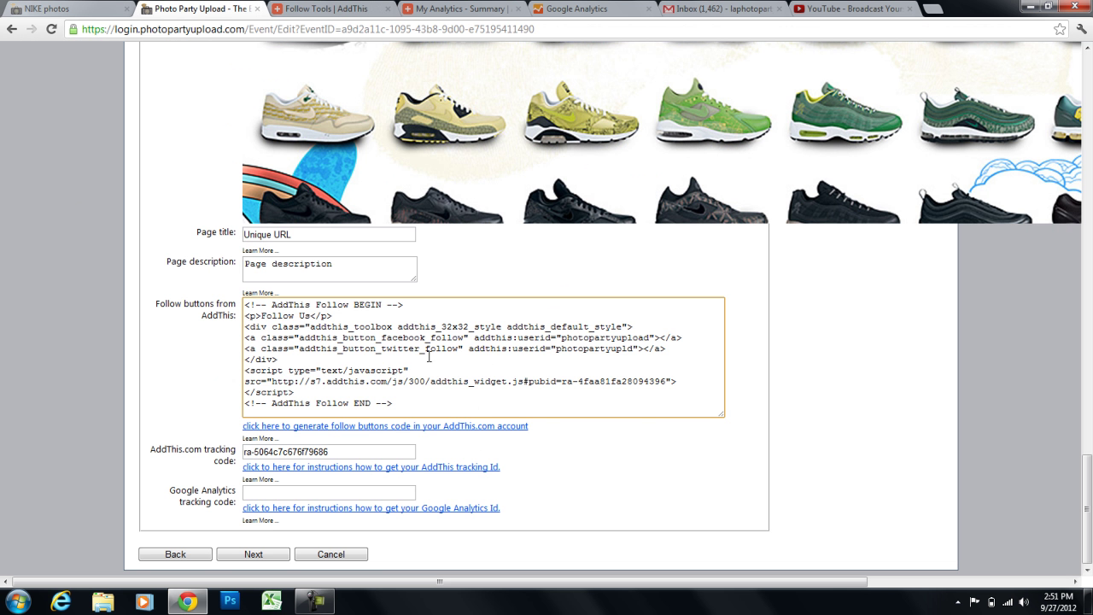
left_click(225, 452)
- Delete the old AddThis tracking code from the event form
left_click(340, 452)
left_click_drag(339, 453, 227, 450)
key("BackSpace")
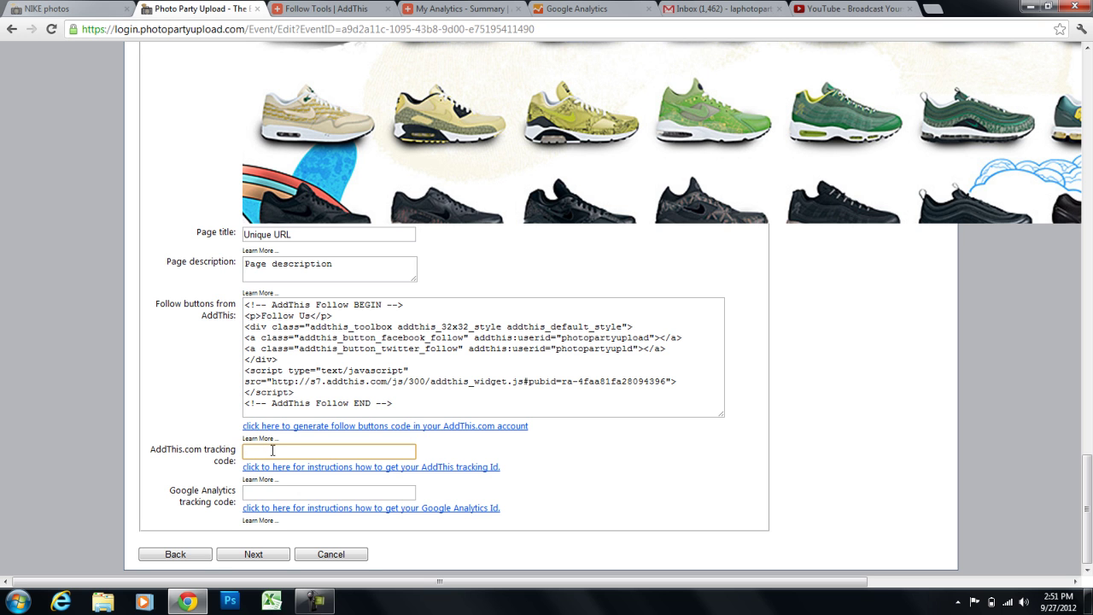
- Open AddThis profile management from the analytics summary
left_click(427, 10)
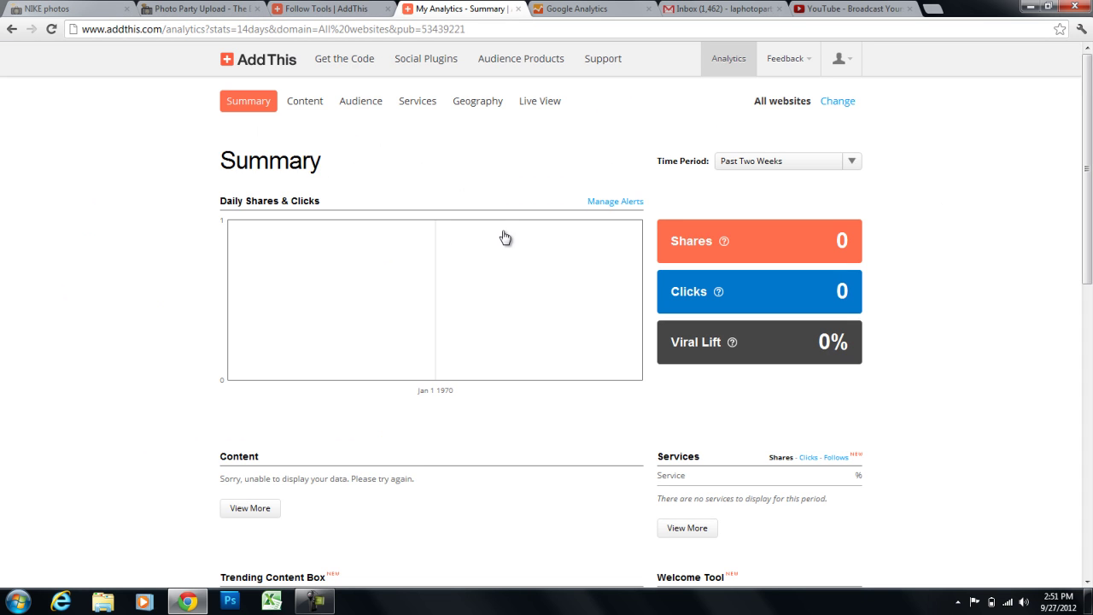
left_click(838, 101)
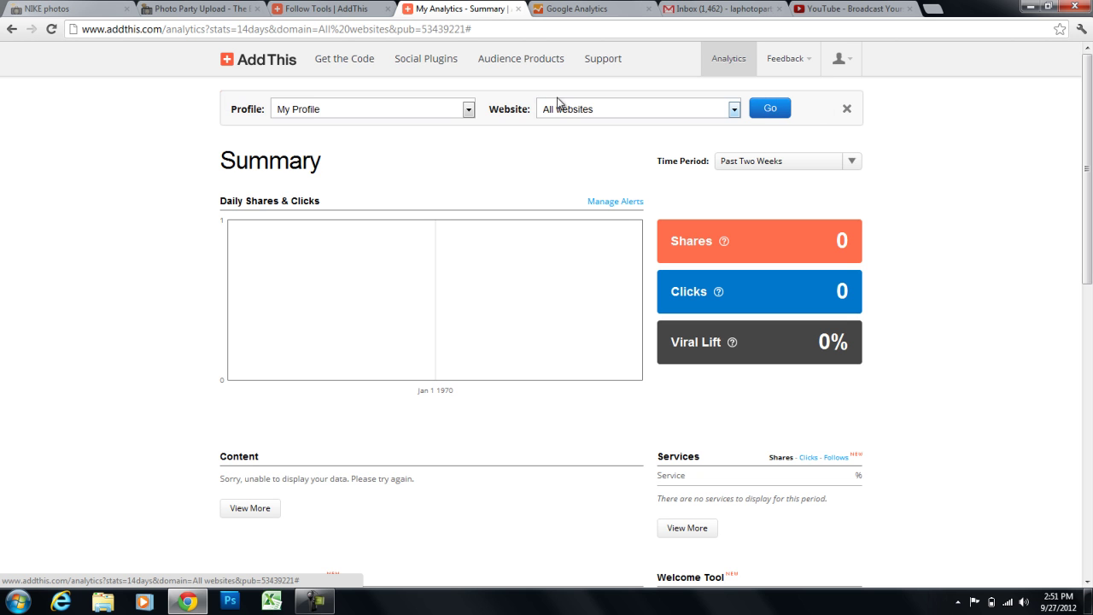
left_click(469, 110)
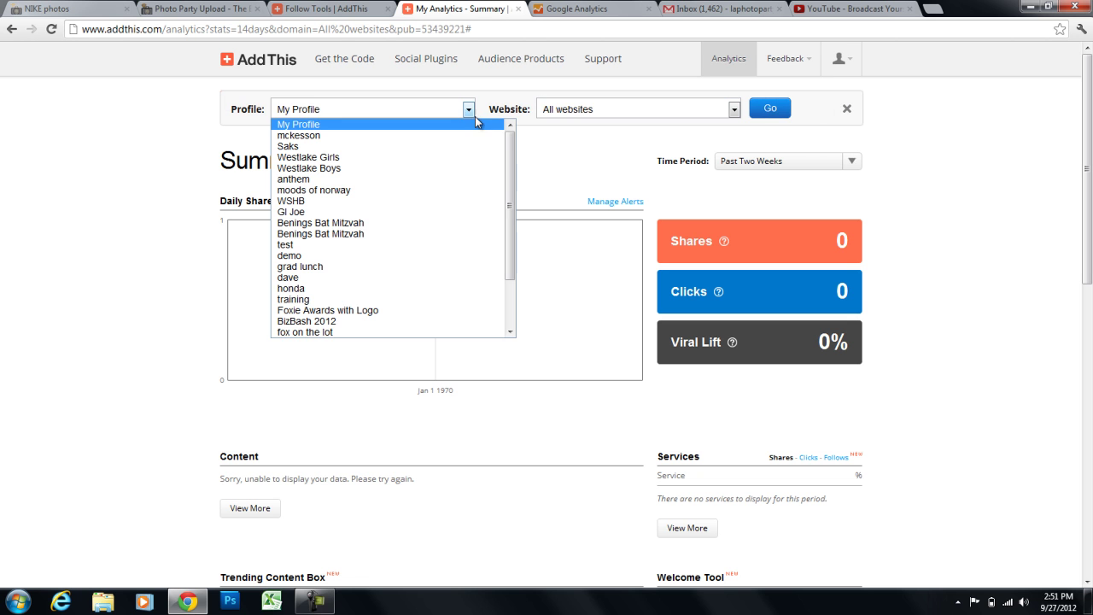
left_click_drag(510, 204, 509, 256)
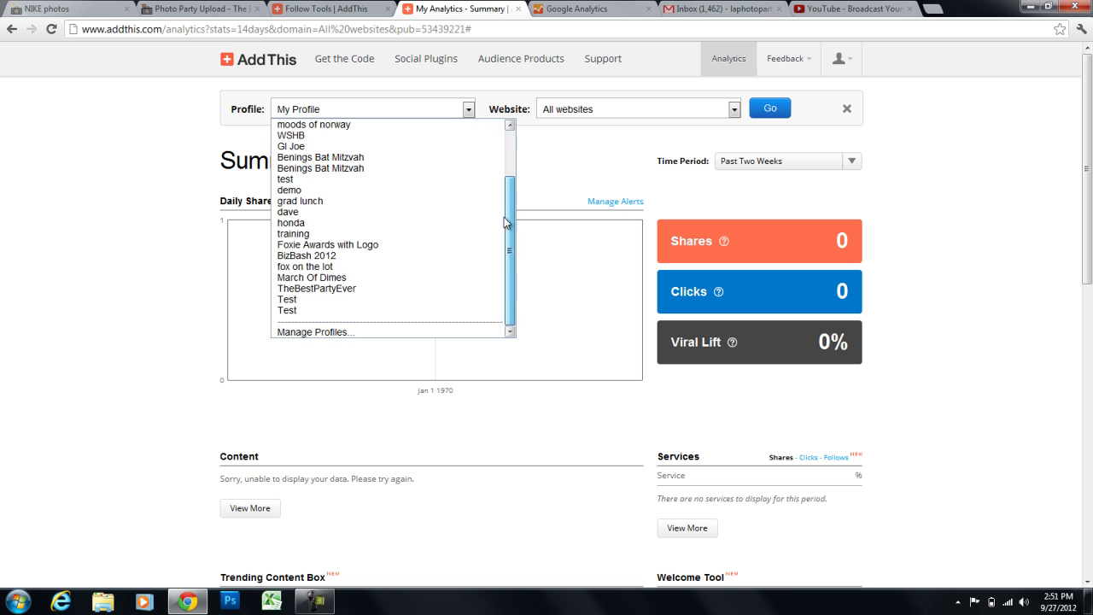
left_click(313, 332)
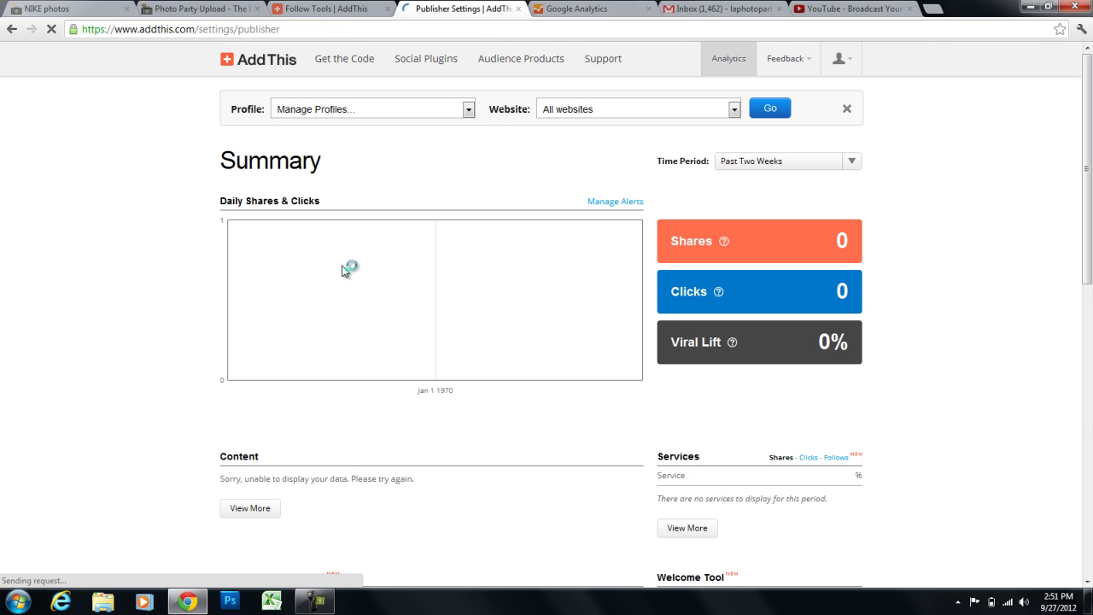
scroll(417, 295, "down", 10)
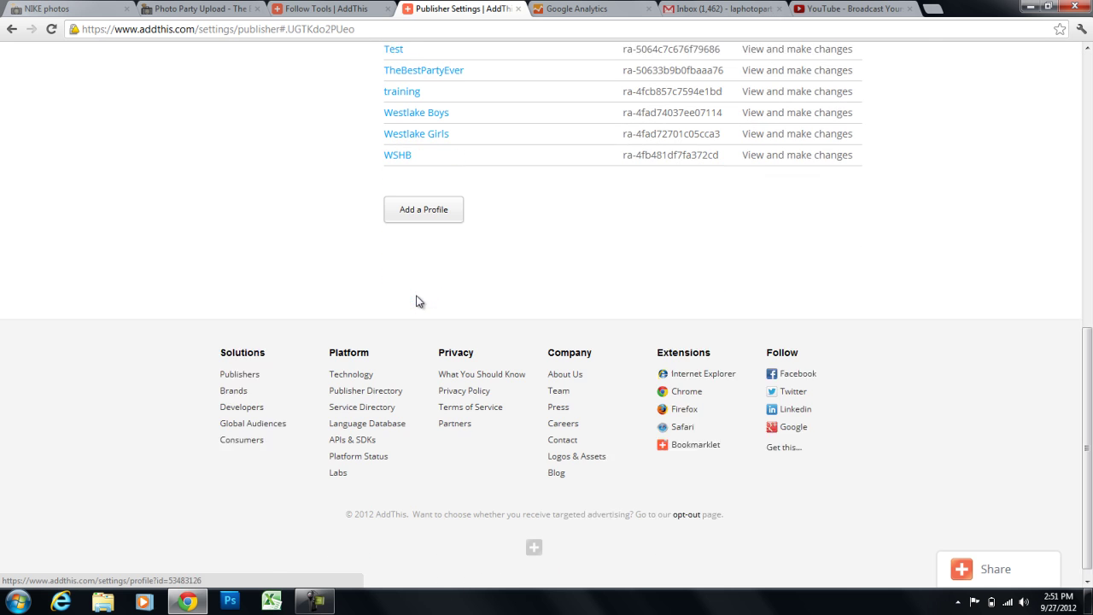
- Create a new AddThis profile named 'The name of my event'
left_click(418, 199)
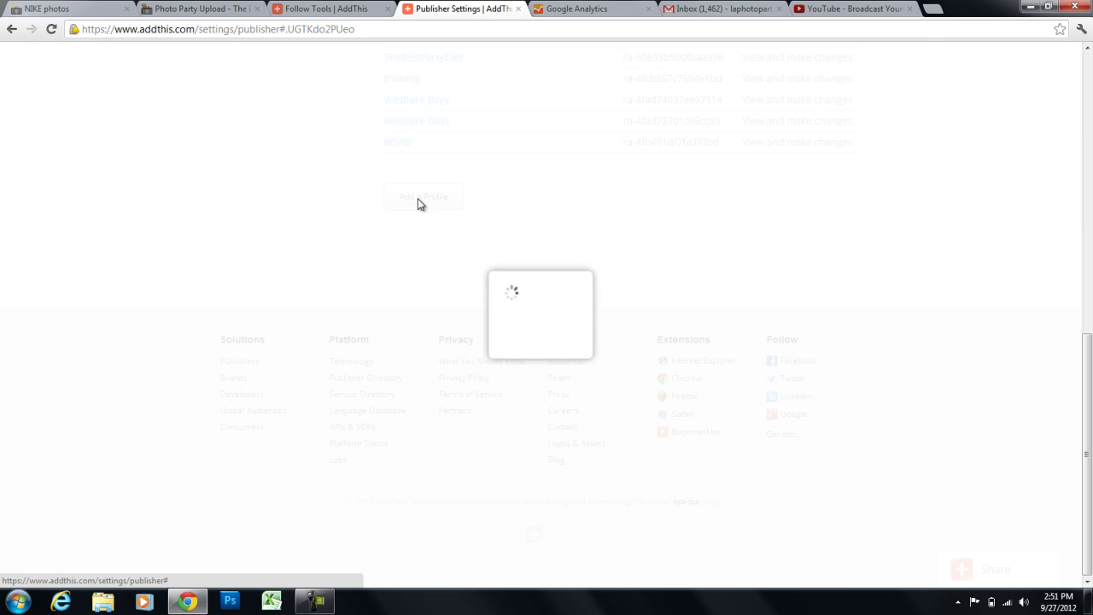
left_click(468, 306)
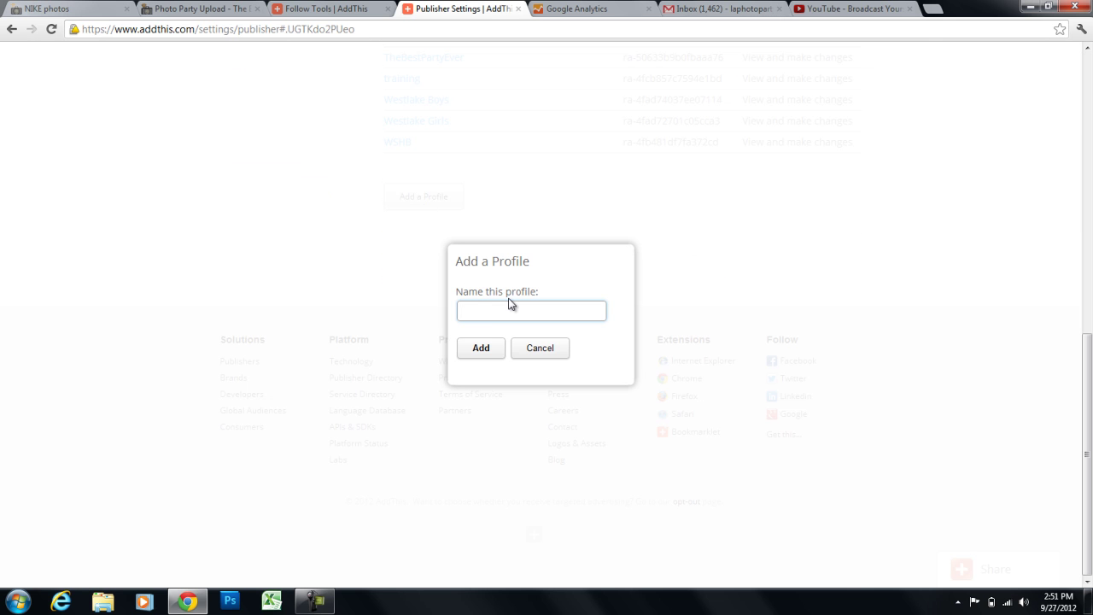
type("Unique URLs")
left_click_drag(510, 311, 402, 312)
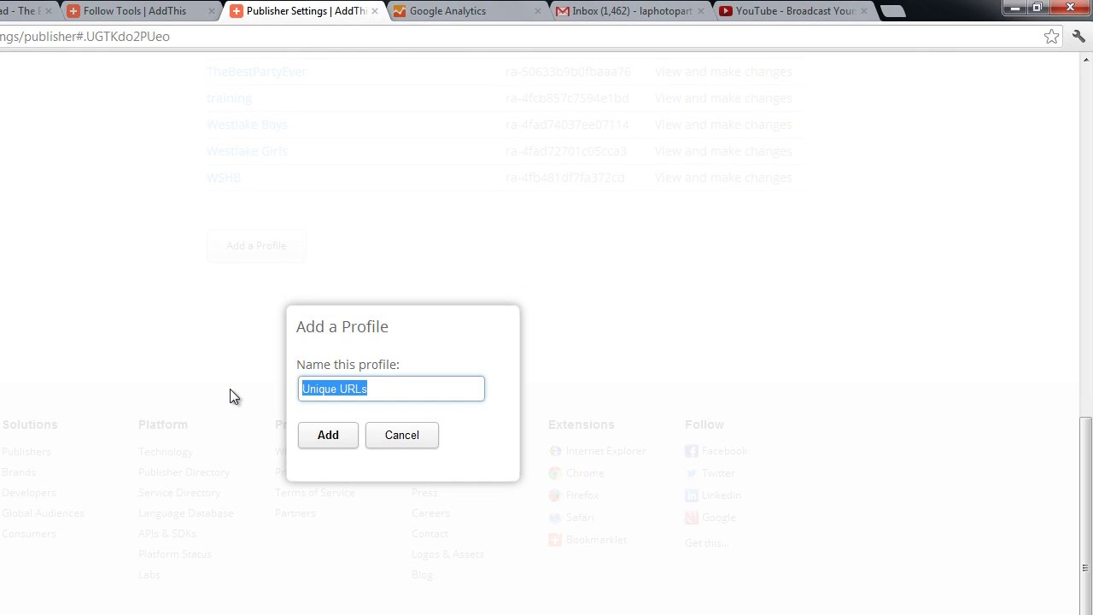
type("The ")
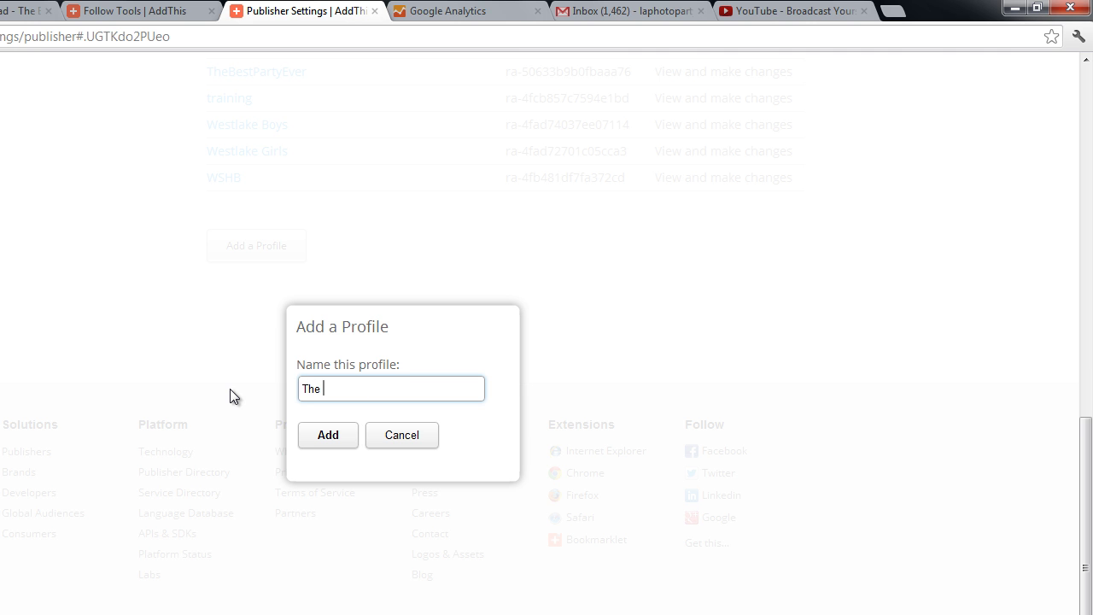
type("name of my event")
left_click(328, 436)
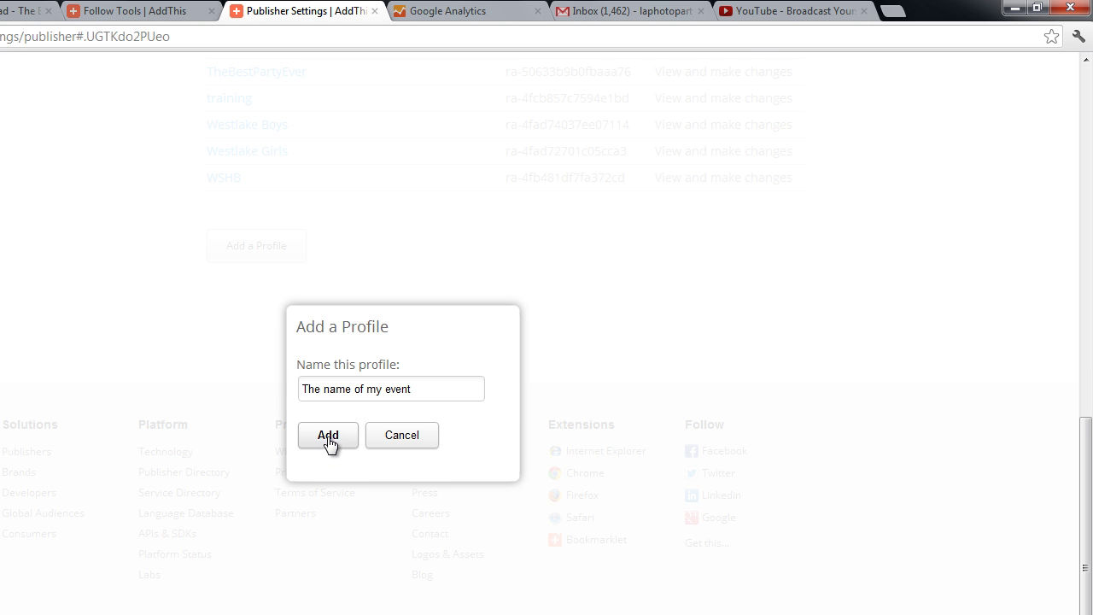
- Copy the new profile's ID into the event's AddThis tracking code field
left_click_drag(355, 350, 489, 358)
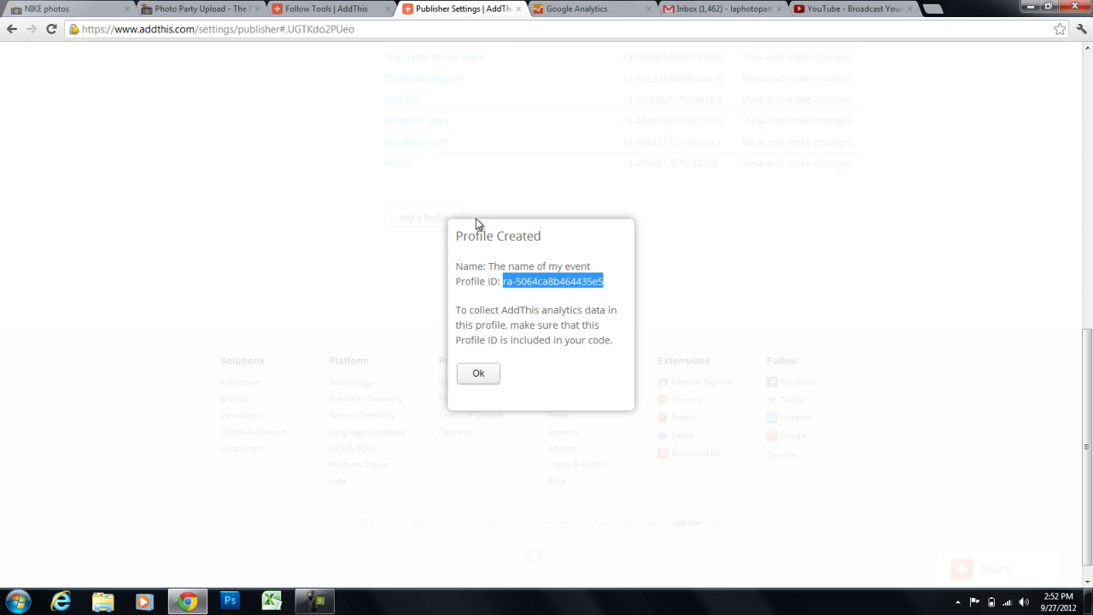
left_click(196, 9)
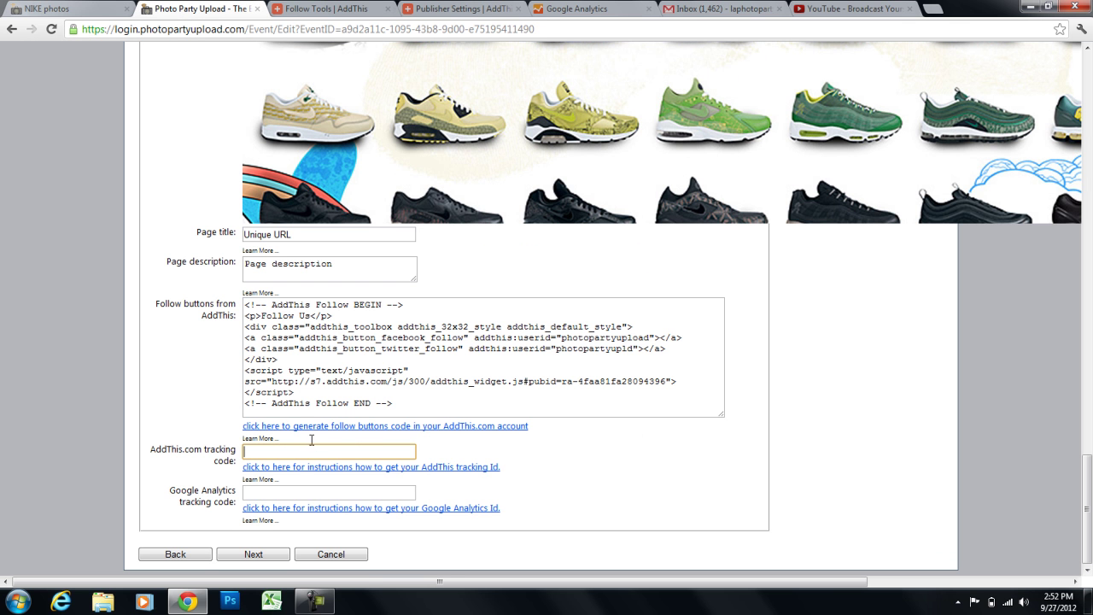
left_click(285, 448)
type("ra-5064ca3b464435e5")
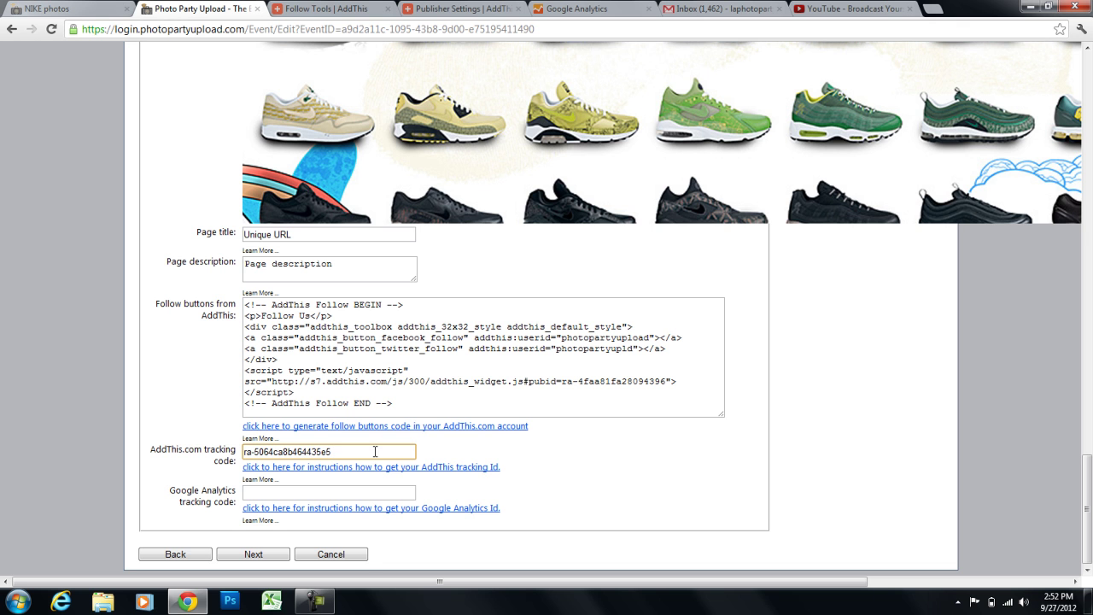
left_click(450, 6)
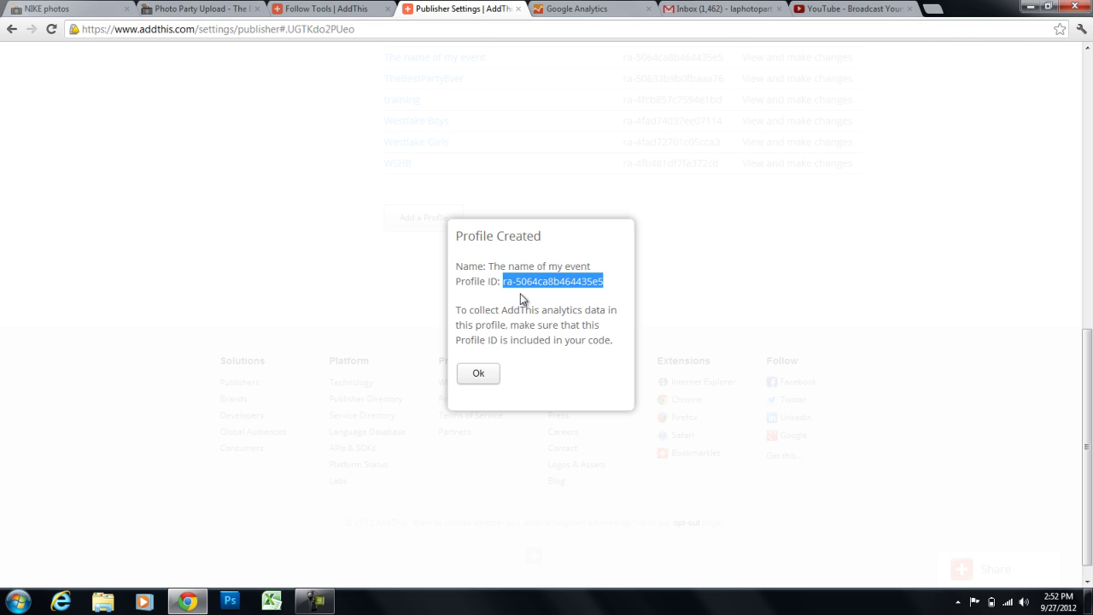
- Dismiss the confirmation, verify 'The name of my event' is listed, then focus the event's Google Analytics field
left_click(479, 373)
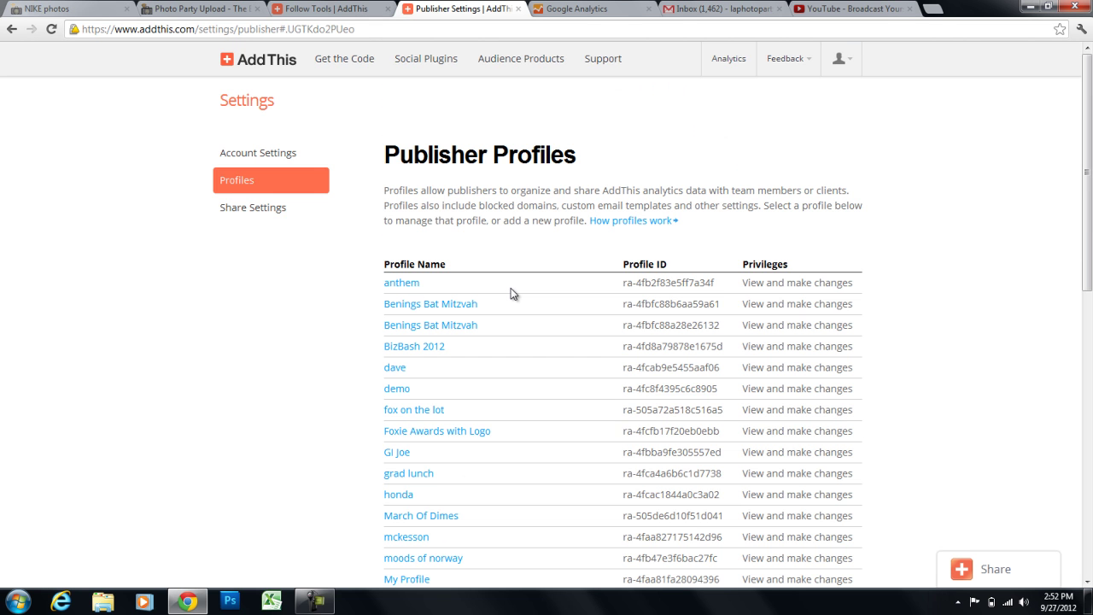
scroll(511, 290, "down", 5)
left_click(51, 30)
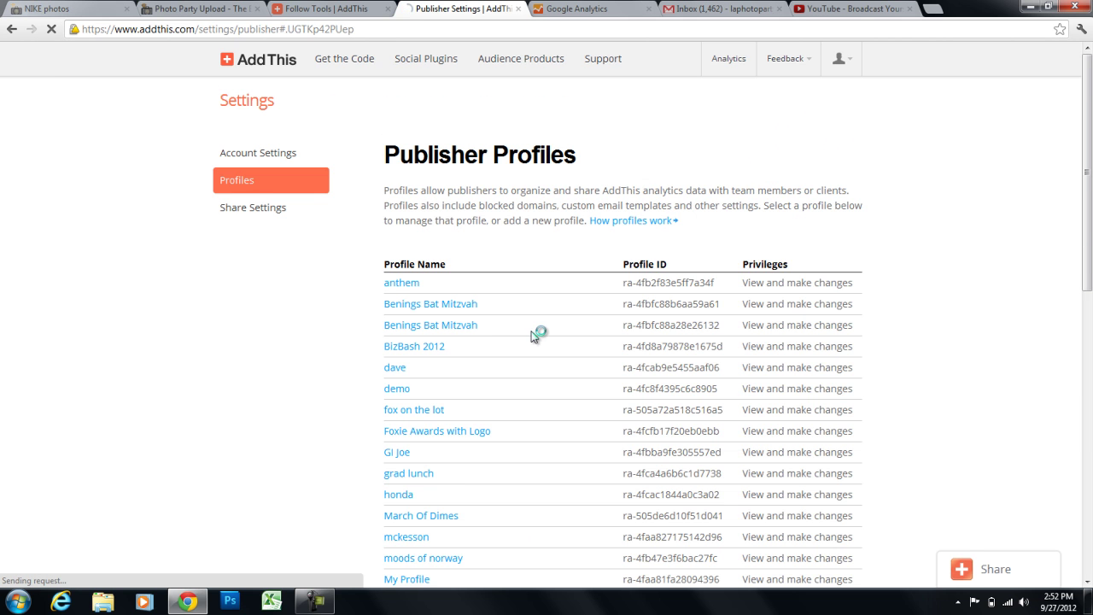
scroll(482, 324, "down", 5)
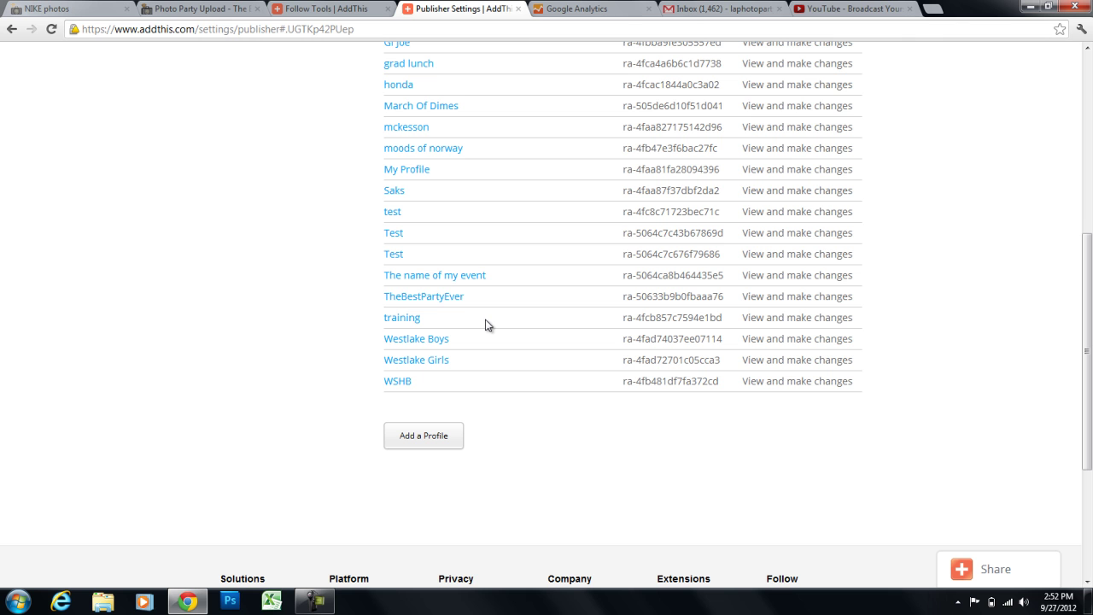
scroll(526, 273, "up", 2)
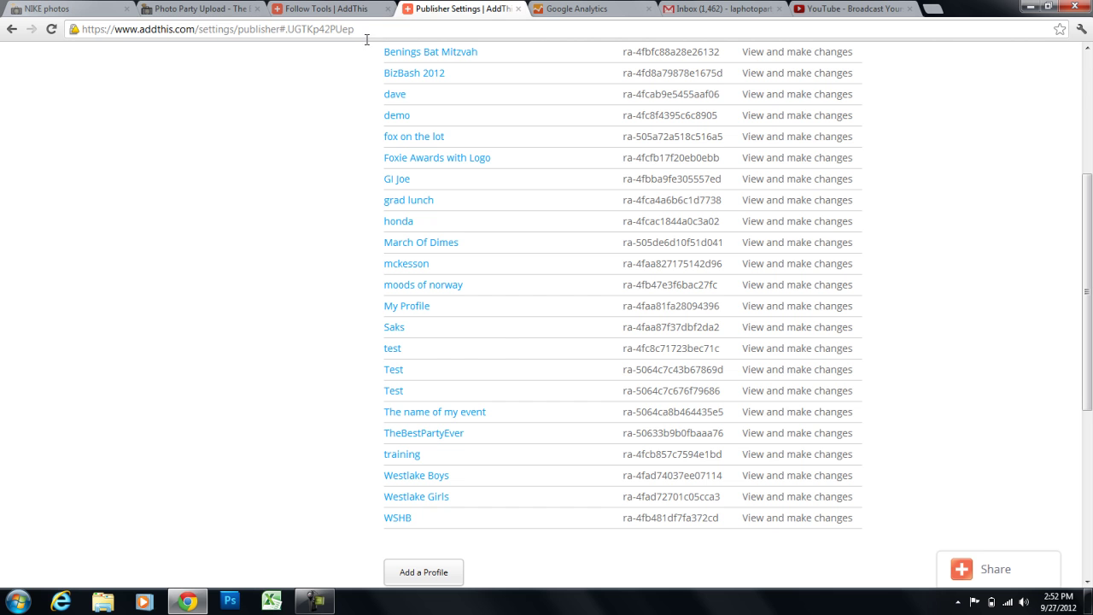
left_click(179, 8)
left_click(268, 494)
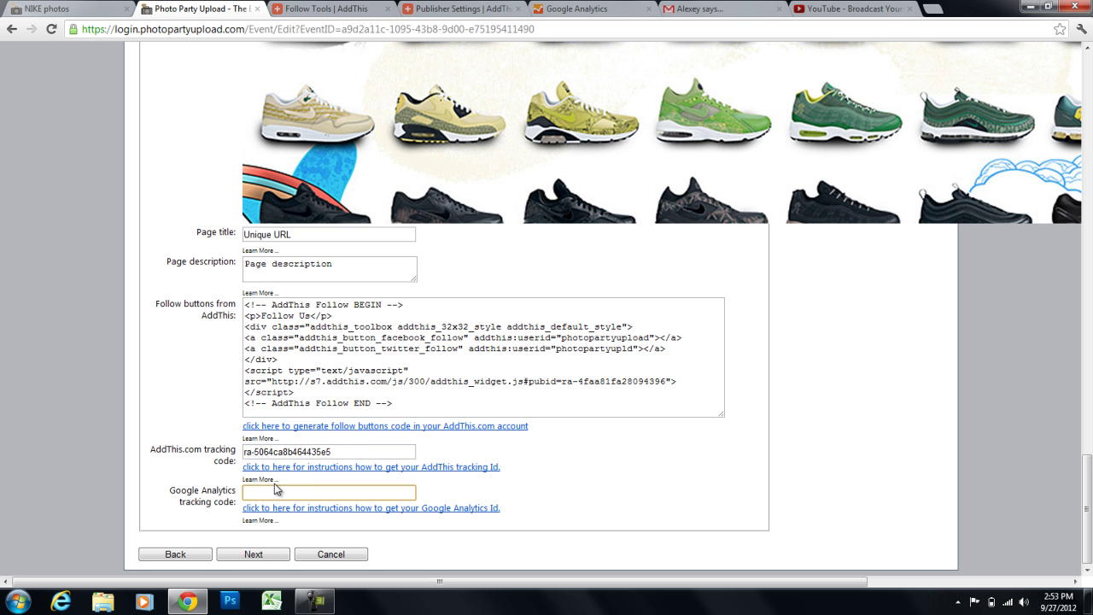
- Load google.com/analytics and go to the Admin account administration page
left_click(577, 10)
left_click(192, 31)
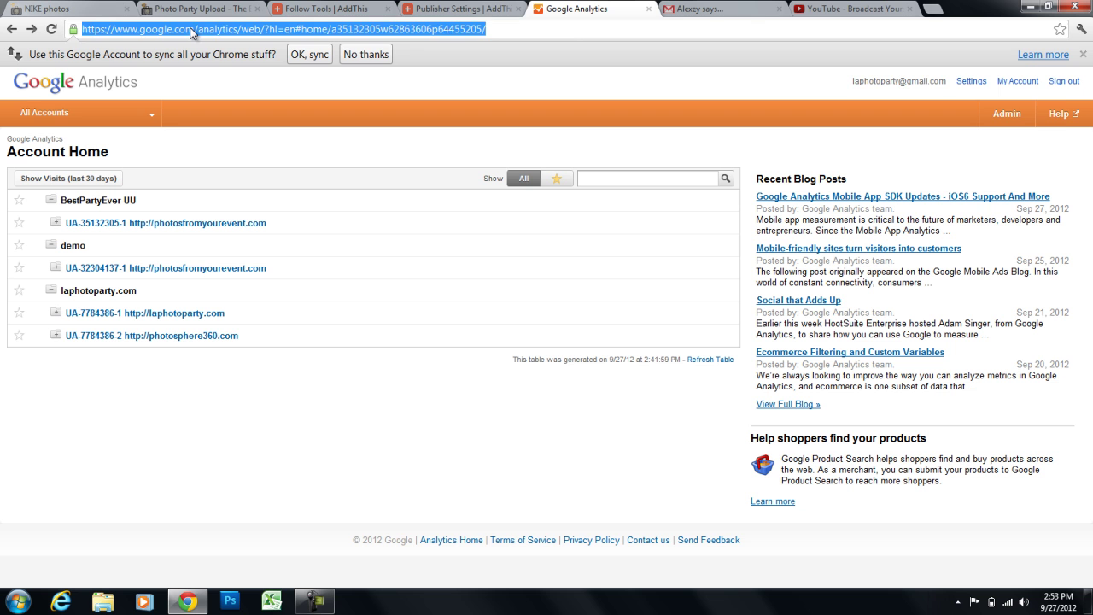
type("google.com")
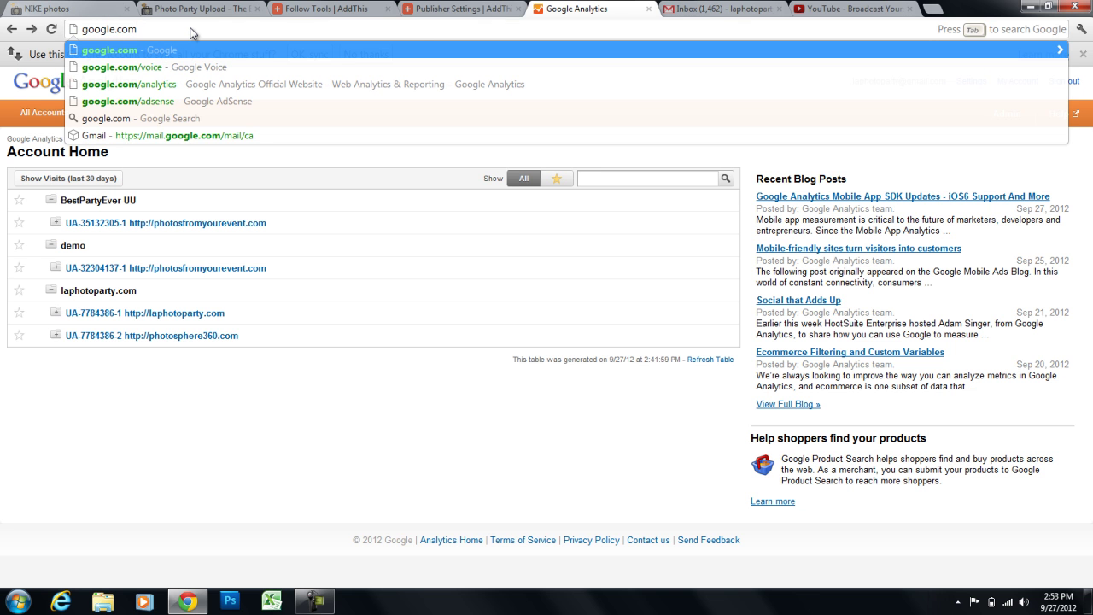
type("/analytics/web/?hl=en&pli=1#home/a35132305w62863606p64455205/")
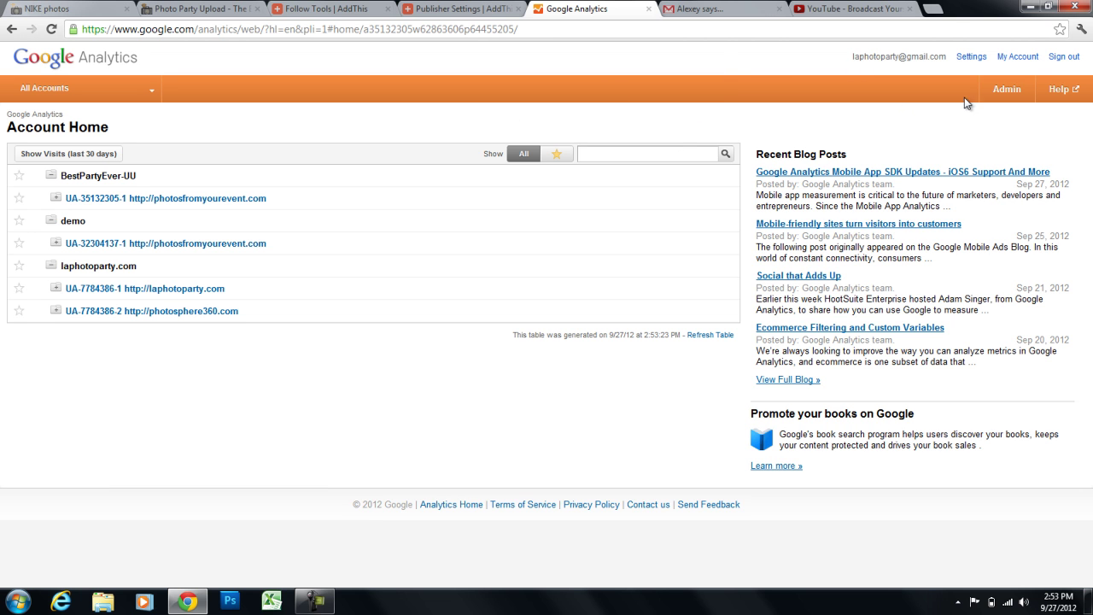
left_click(1002, 92)
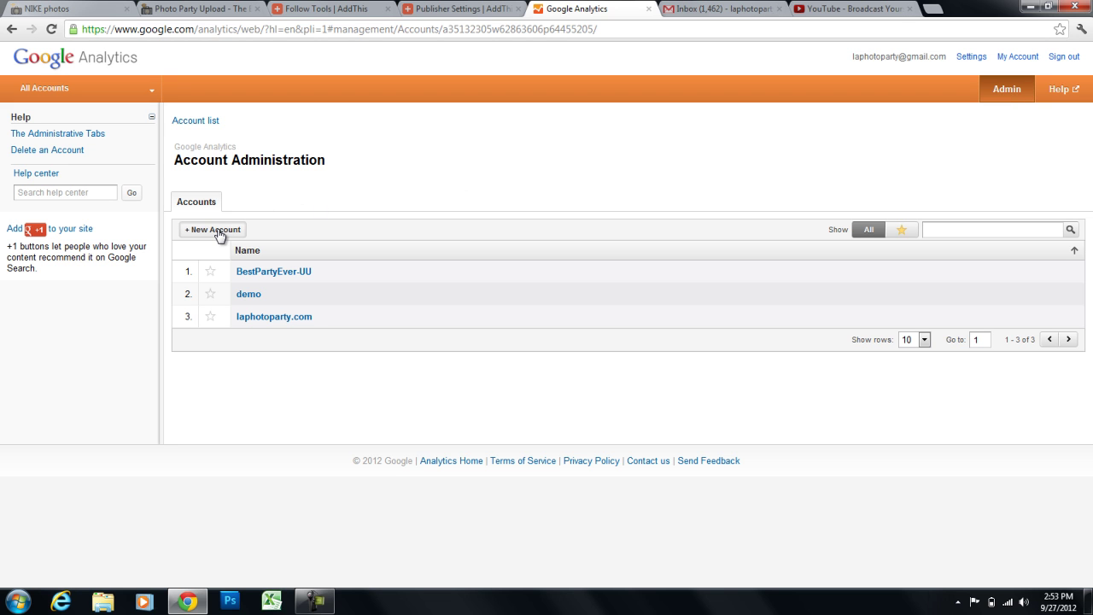
- Start a new Analytics account named 'The name of my party'
left_click(218, 230)
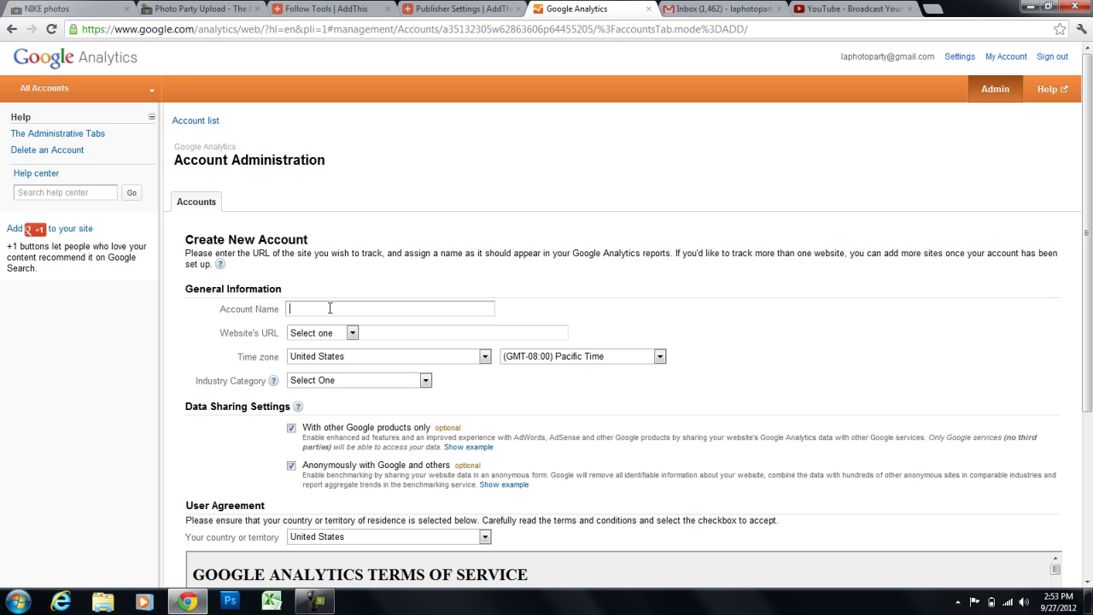
type("The name of")
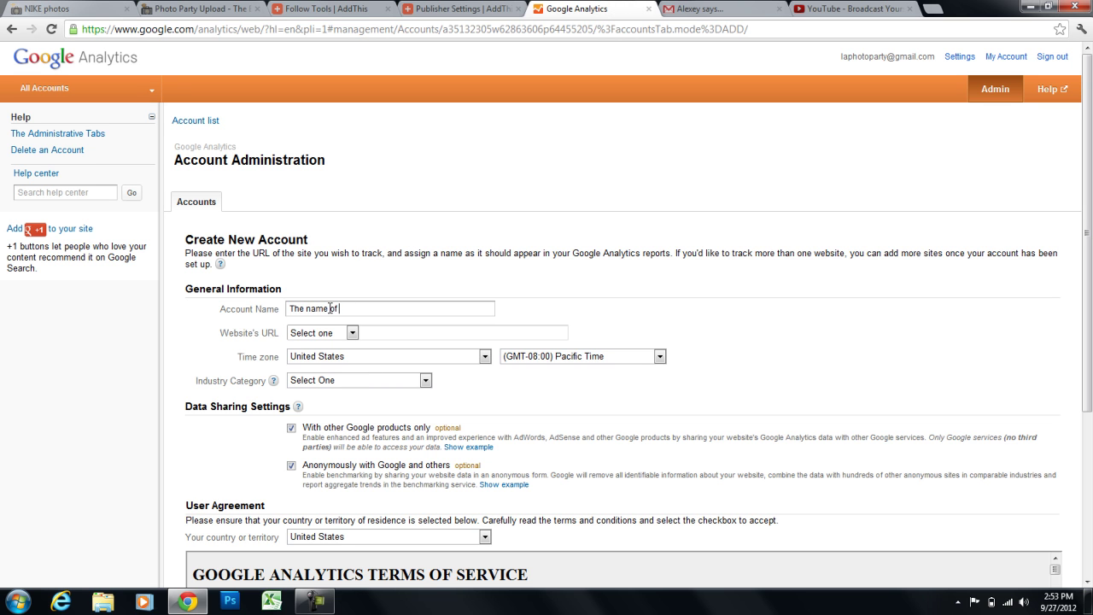
type(" my party")
left_click_drag(389, 309, 178, 305)
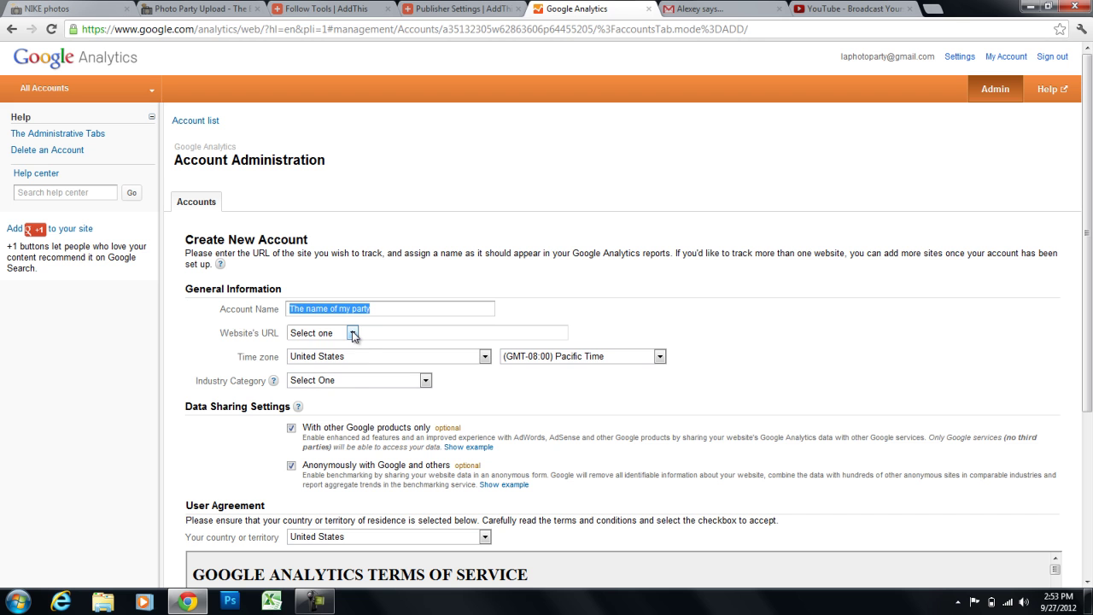
left_click(353, 333)
left_click(314, 359)
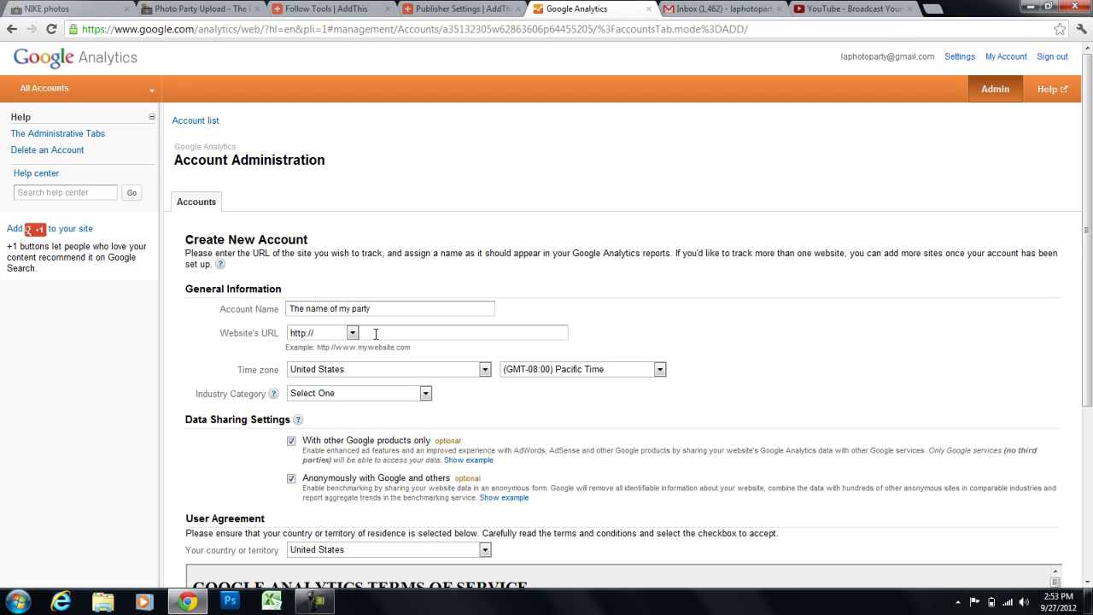
left_click(372, 335)
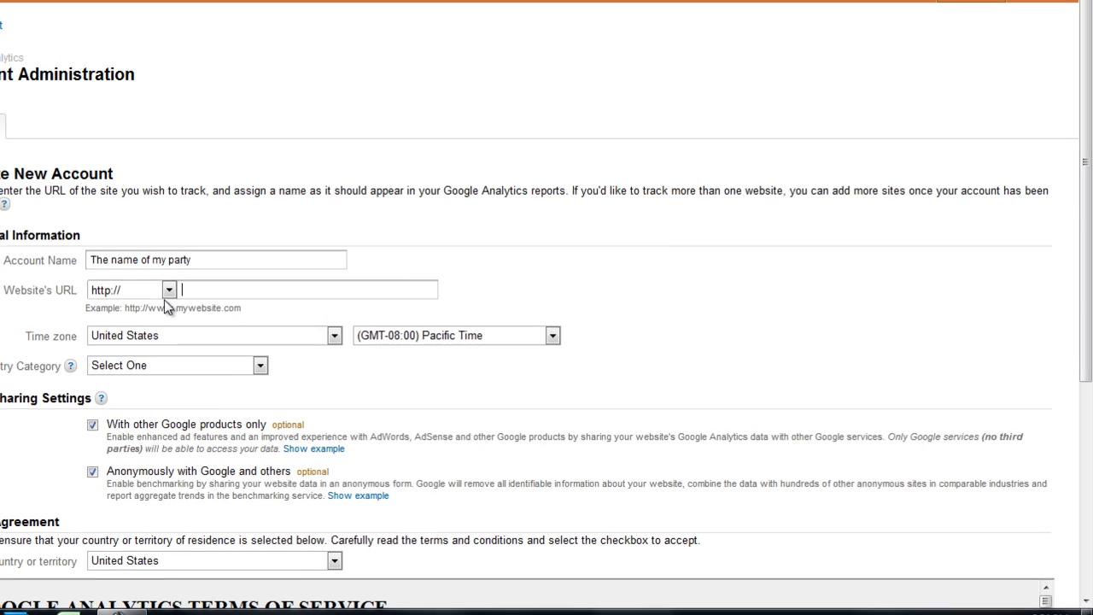
left_click(162, 289)
left_click(120, 316)
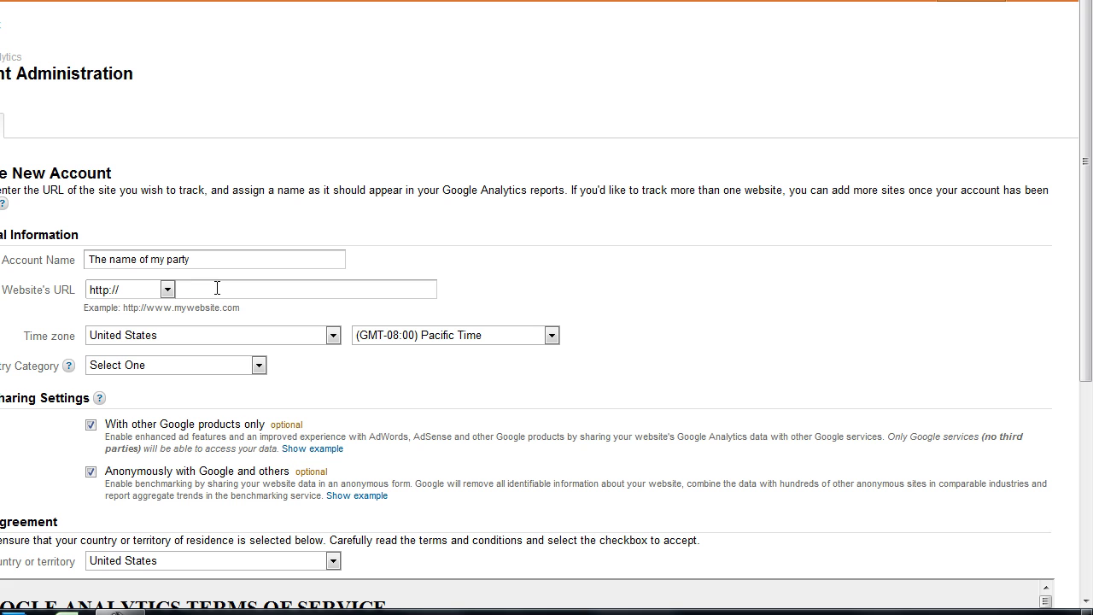
left_click(216, 289)
type("photosfromyourevent.com")
scroll(333, 289, "down", 3)
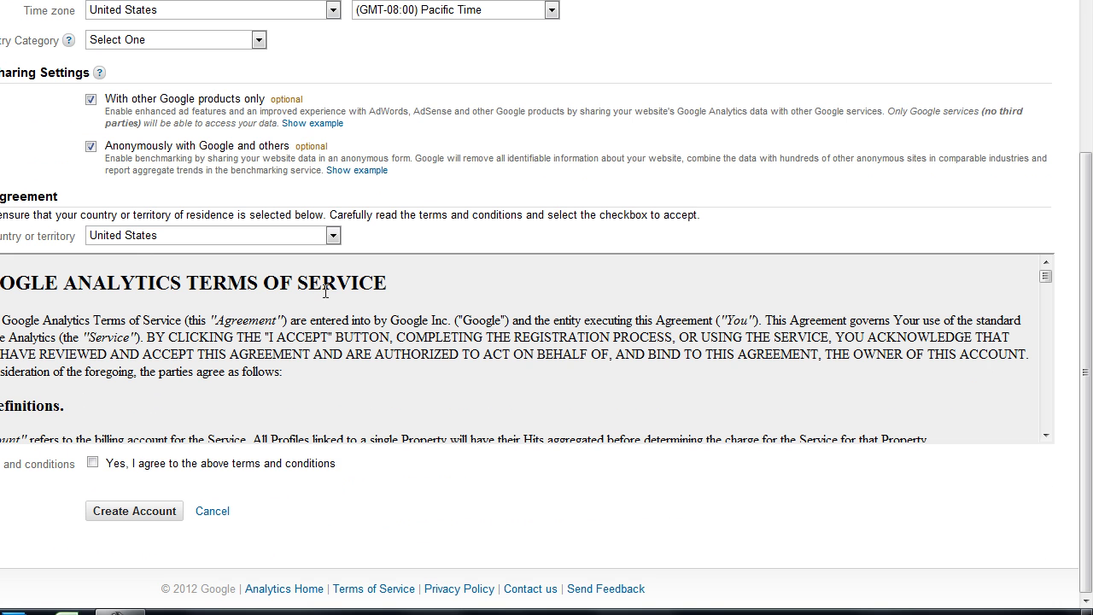
left_click(93, 463)
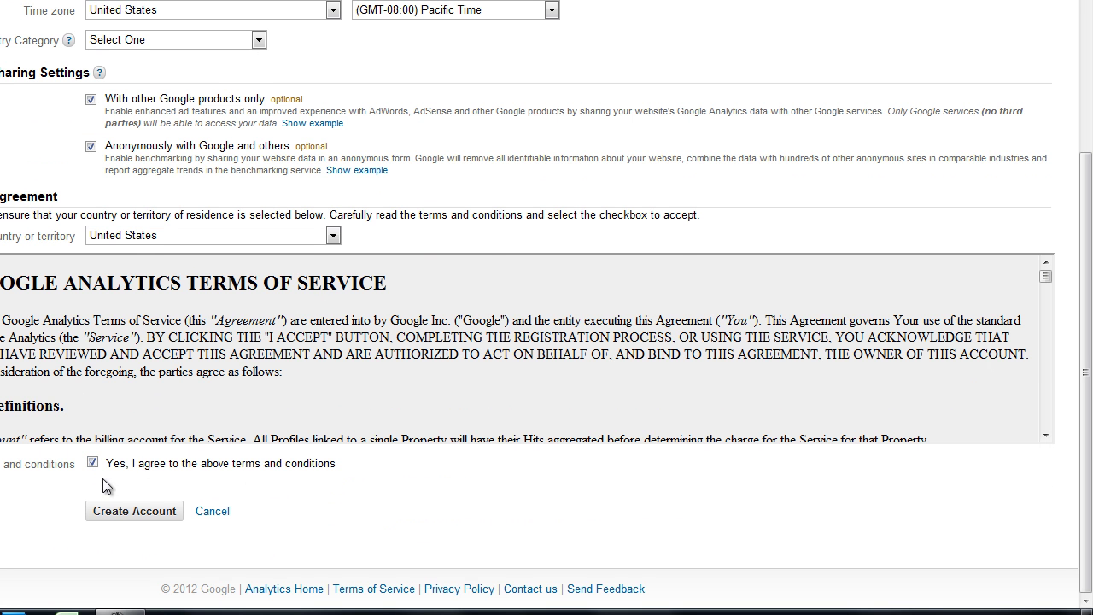
- Create the Analytics account and select the new property's tracking ID for copying
left_click(136, 512)
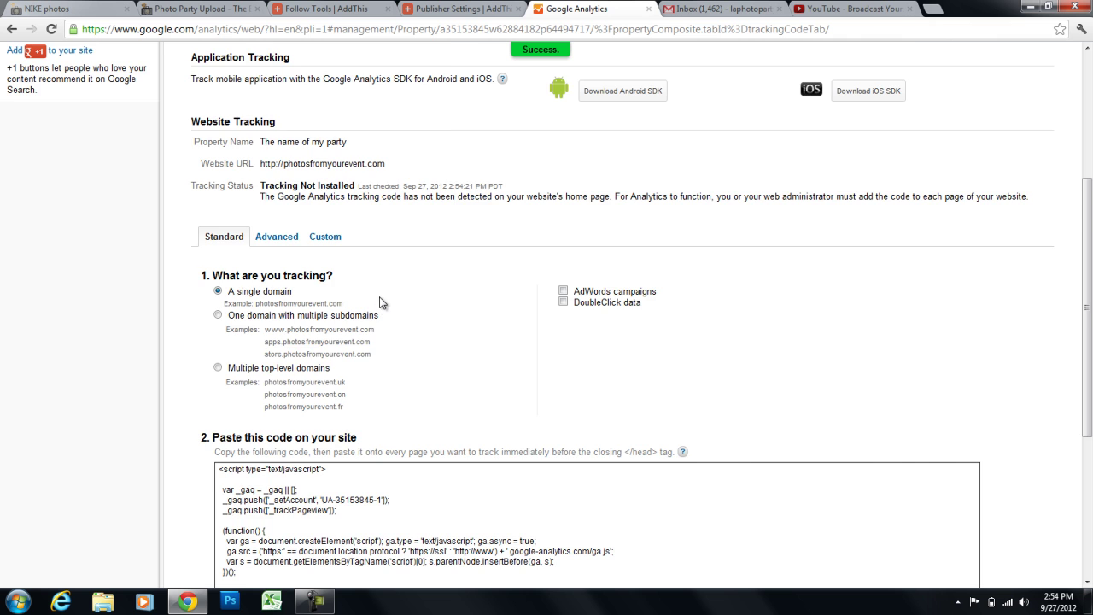
scroll(380, 301, "up", 3)
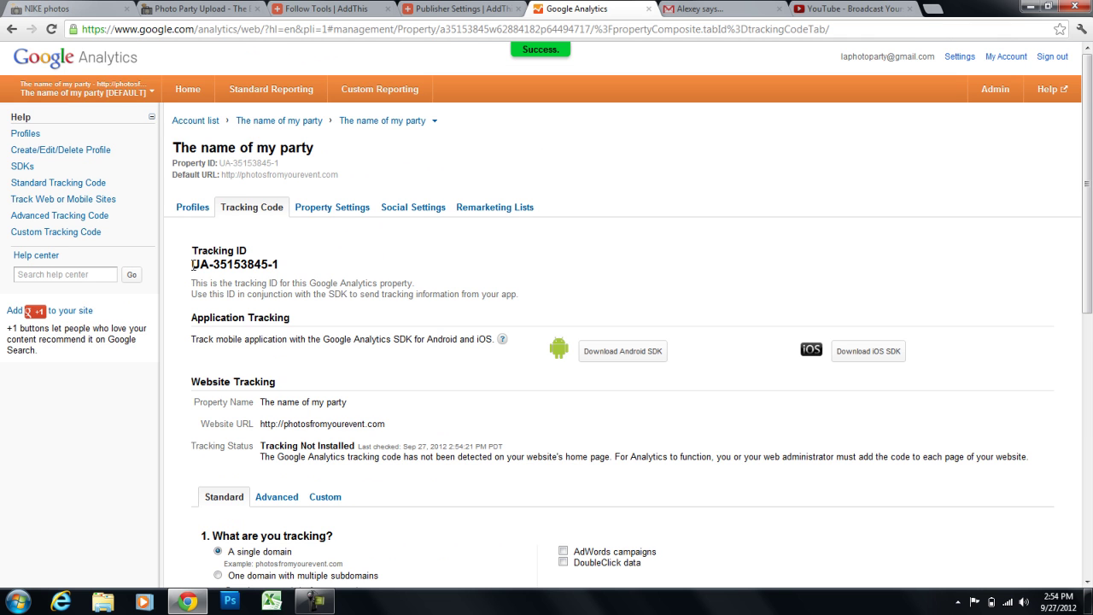
left_click_drag(192, 265, 280, 266)
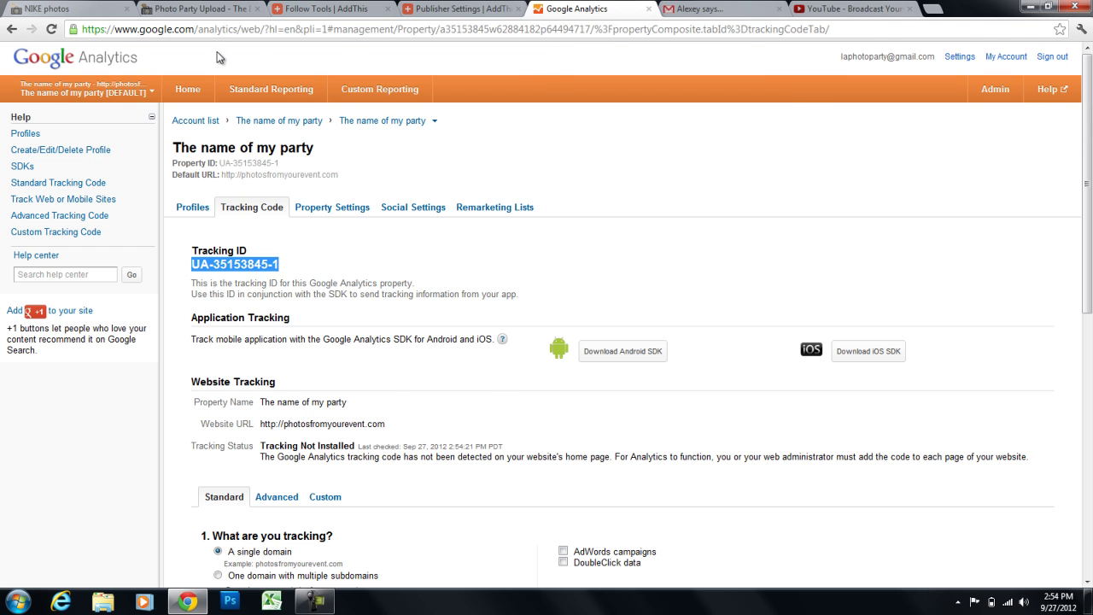
- Paste the copied Google Analytics ID into the tracking code field and submit the event settings
left_click(202, 8)
left_click(270, 494)
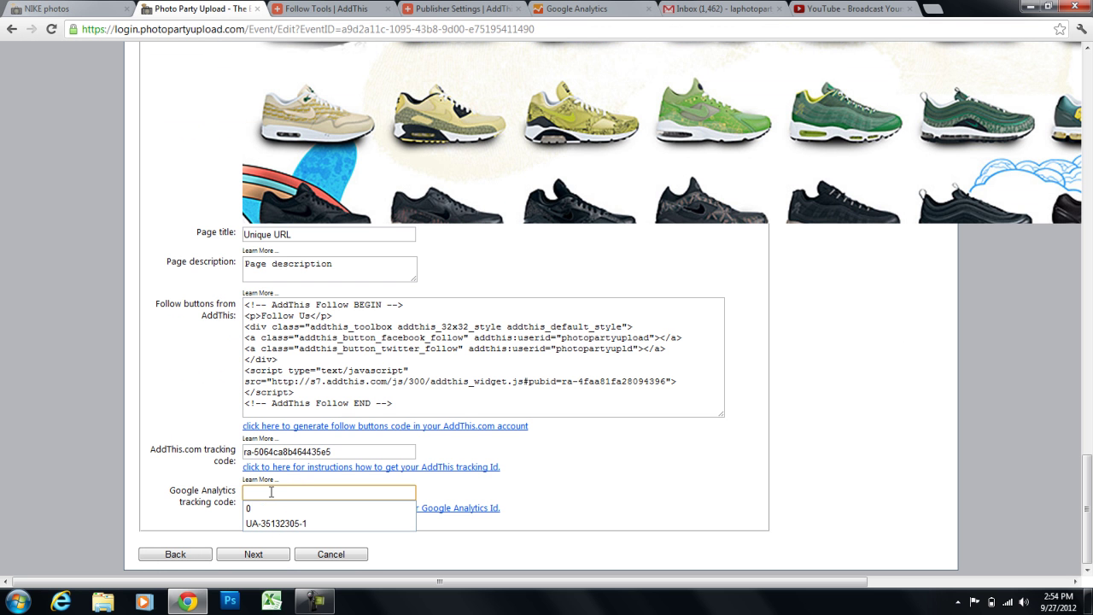
key("Down")
key("Return")
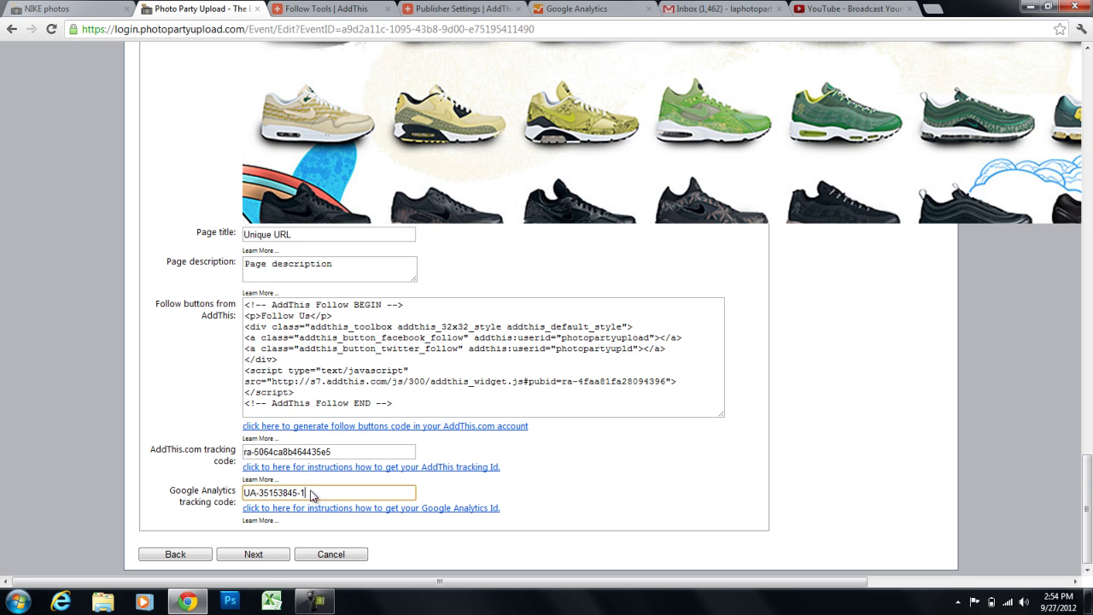
scroll(343, 337, "up", 15)
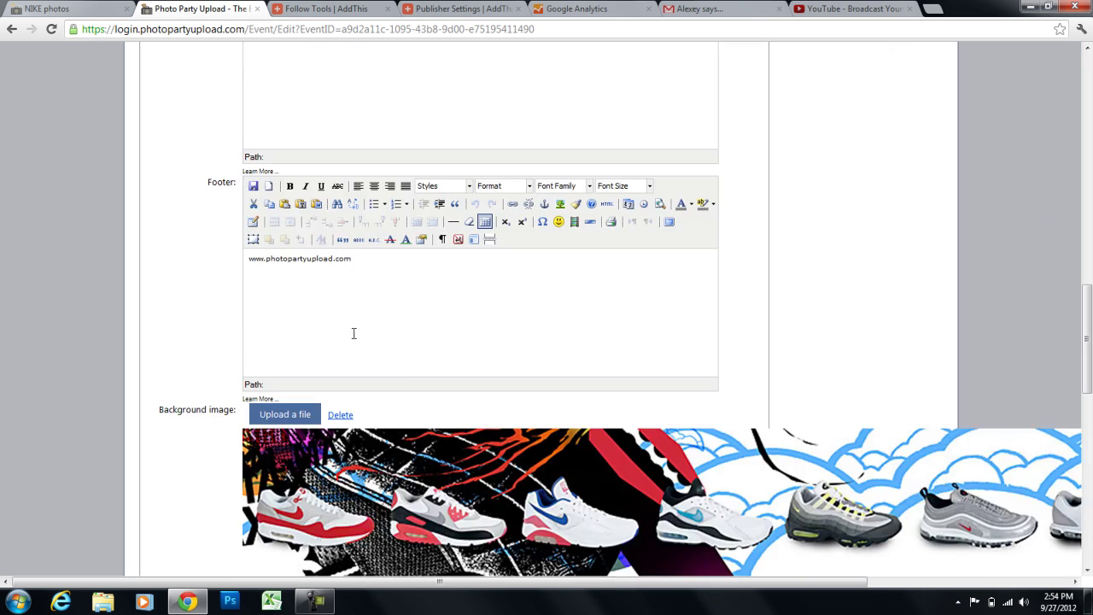
scroll(358, 318, "down", 15)
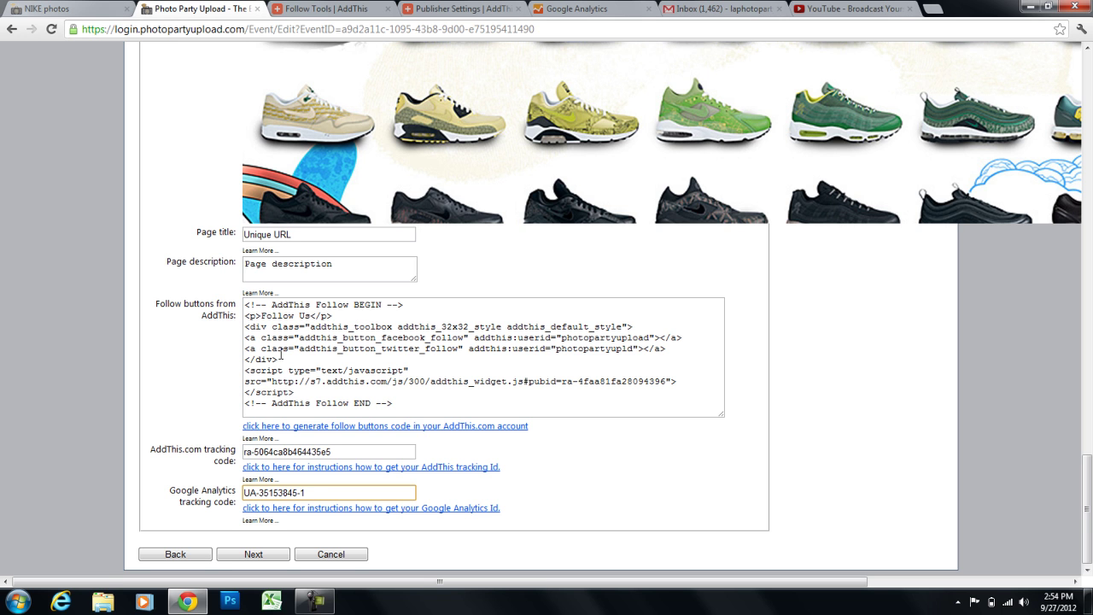
left_click(263, 556)
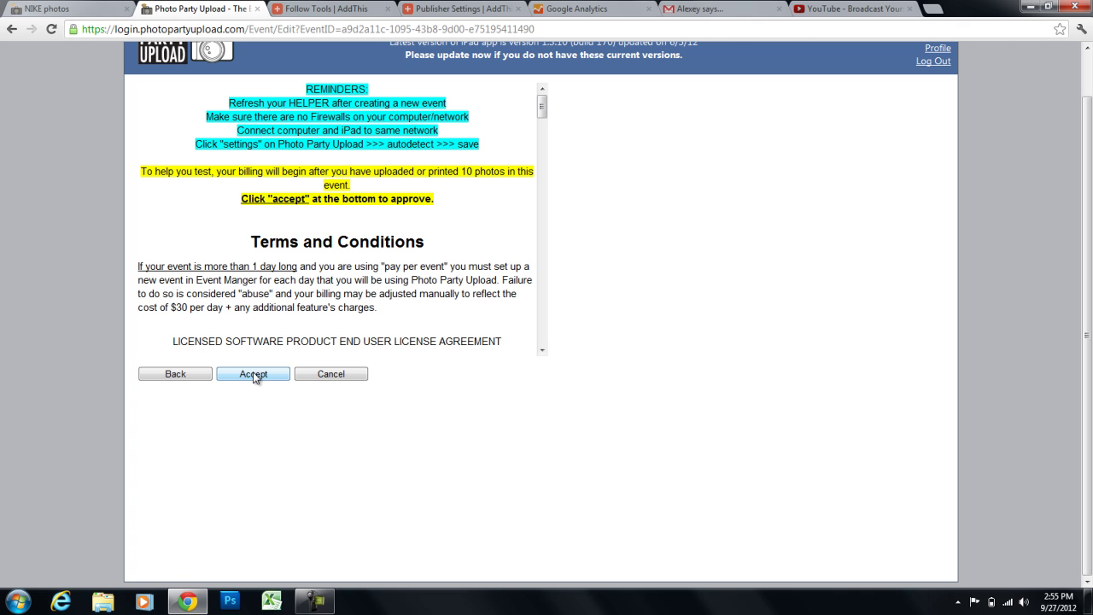
- Accept the terms and conditions to save the event, then highlight the Unique URL event name
left_click(253, 375)
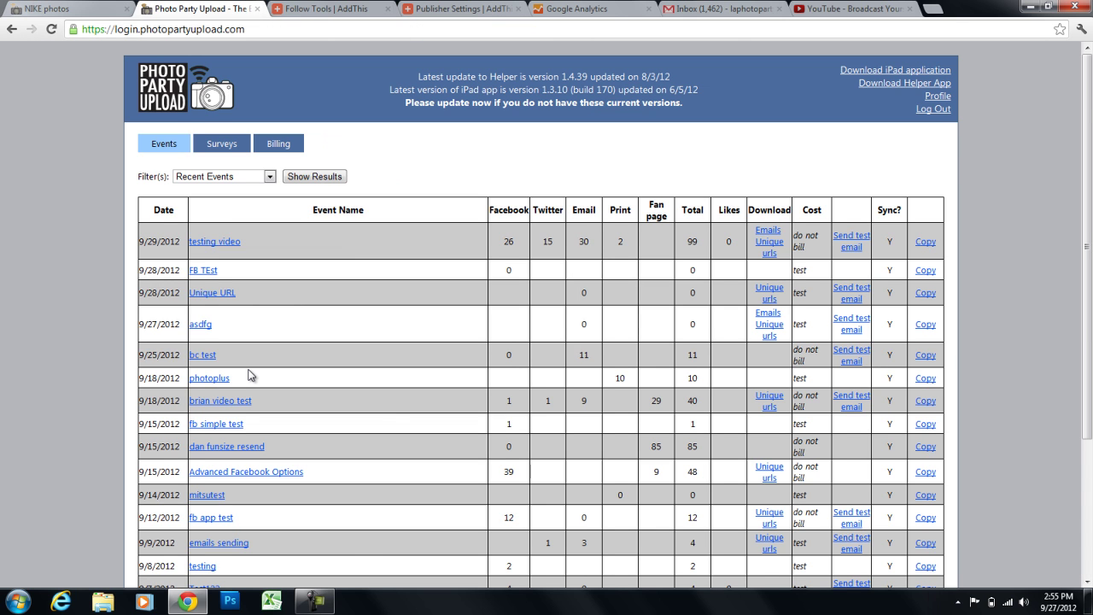
triple_click(252, 300)
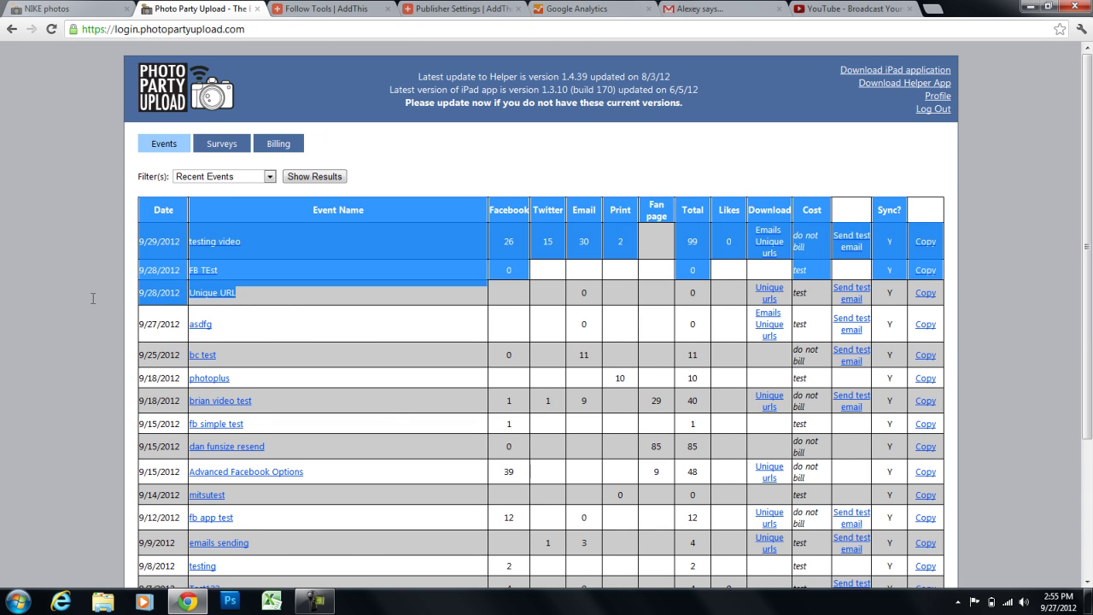
left_click(252, 300)
left_click_drag(251, 300, 194, 303)
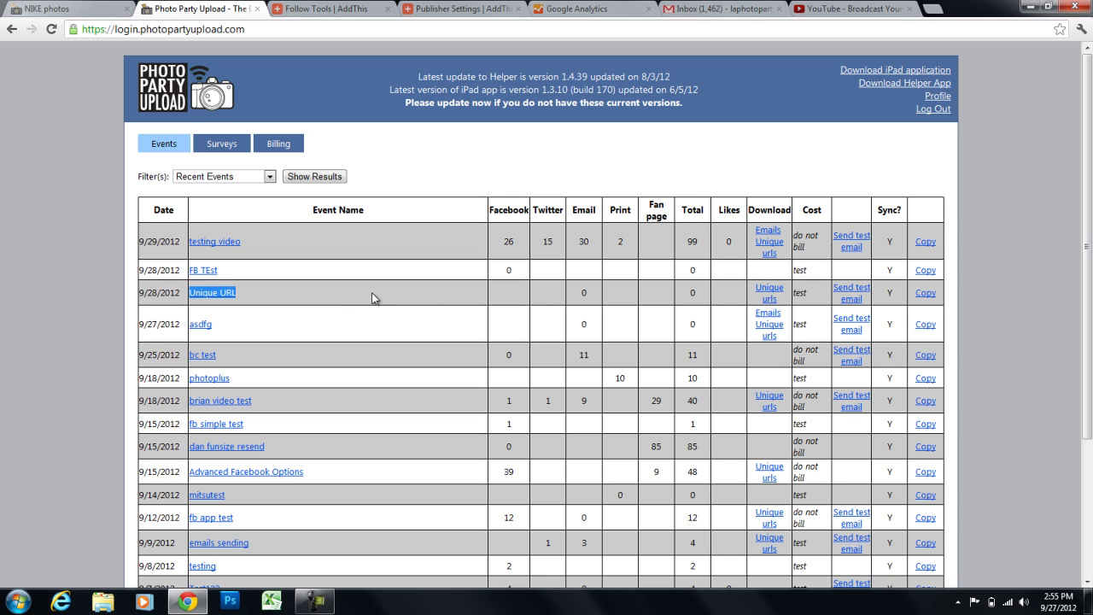
- Send a Unique URL test email to the suggested receiver address with the message 'Unique'
left_click(851, 301)
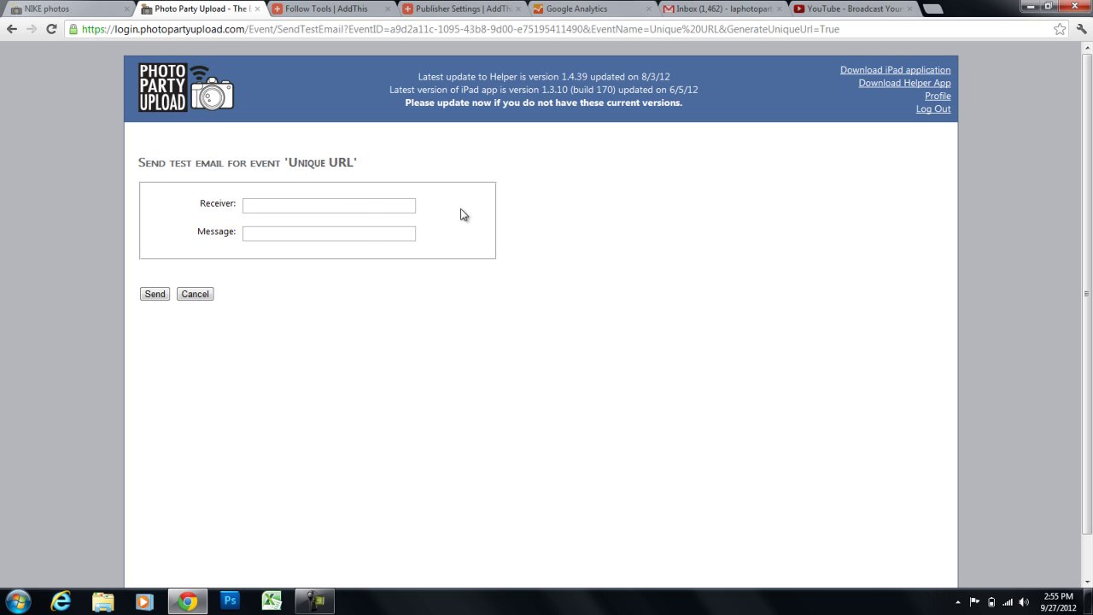
left_click(369, 204)
type("laphoto")
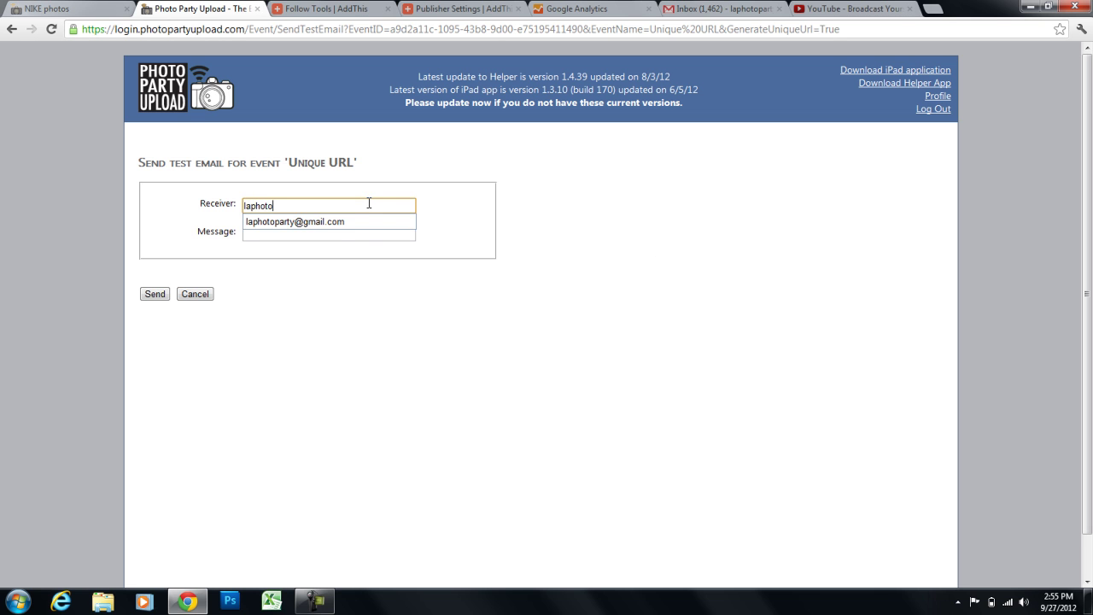
key("Down")
key("Tab")
type("U")
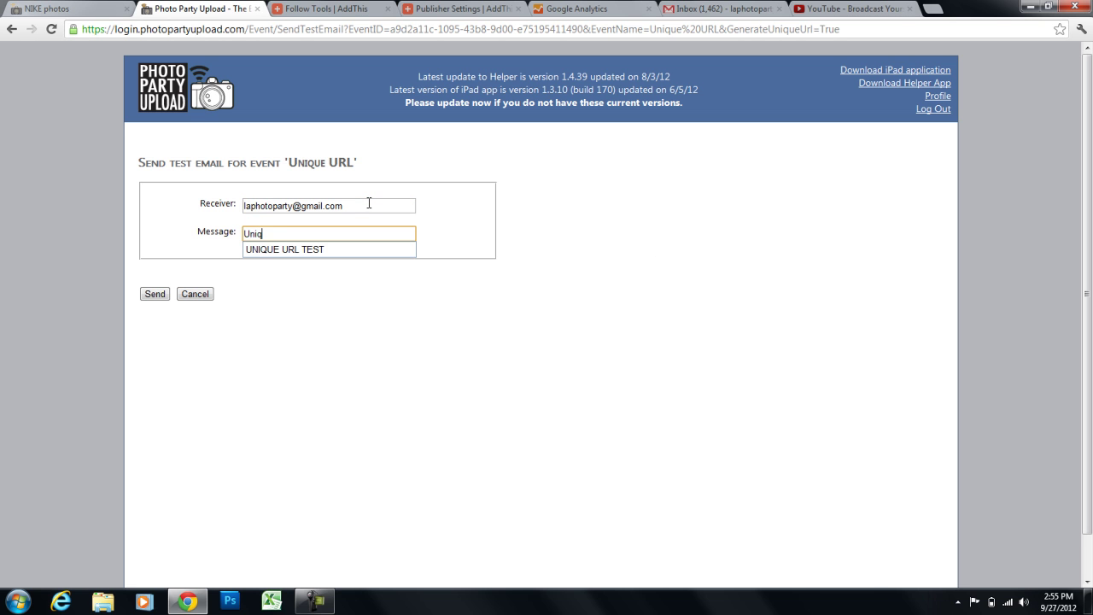
left_click(155, 294)
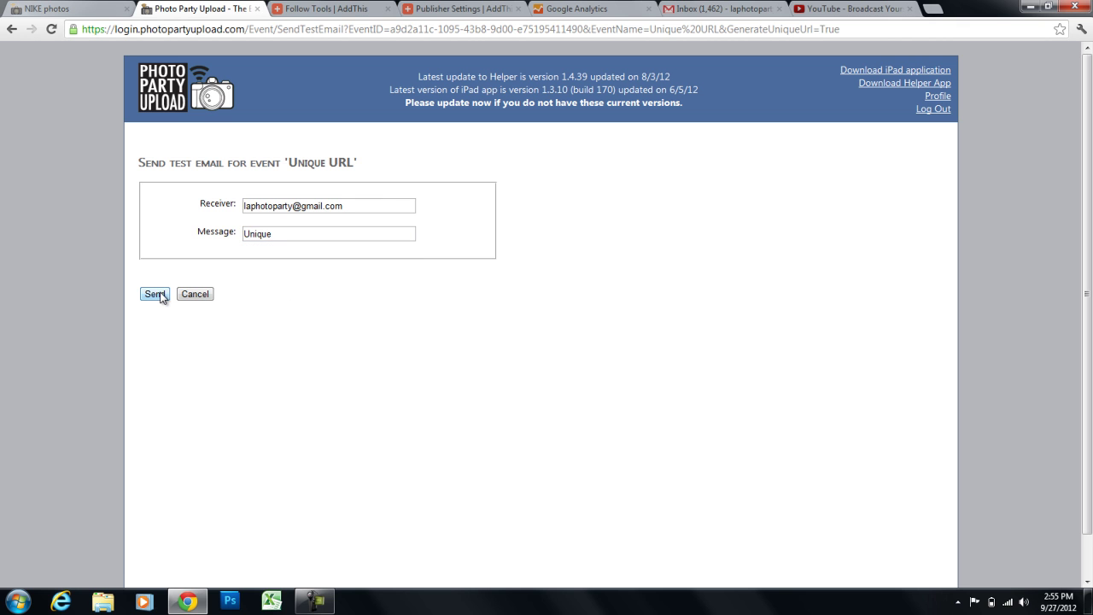
left_click(155, 294)
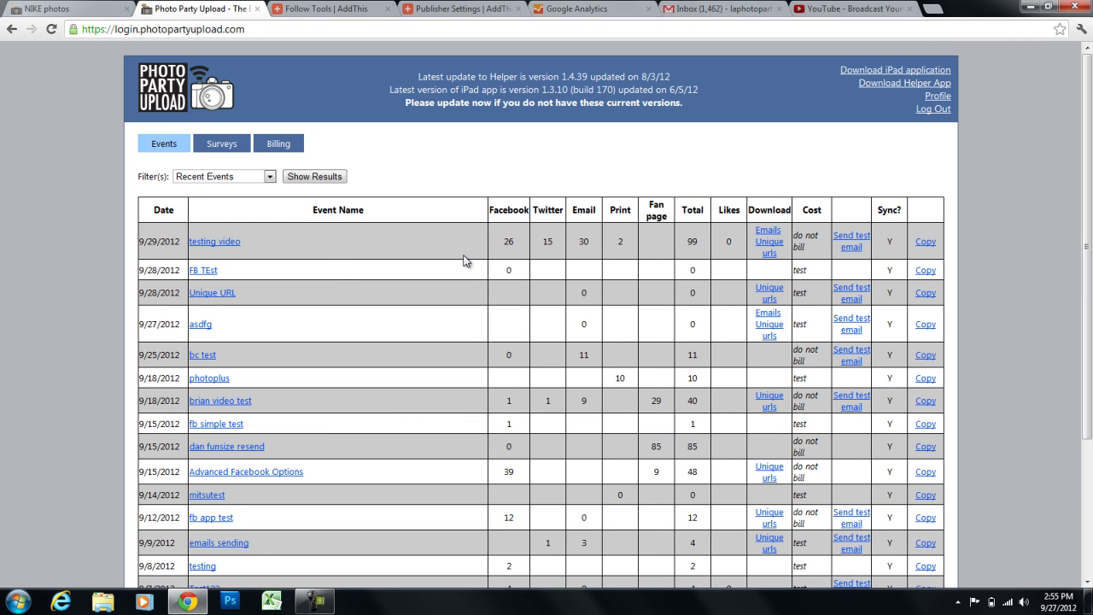
- Open the test email in the Gmail inbox and scroll down to the 'click for your photos' link
left_click(727, 12)
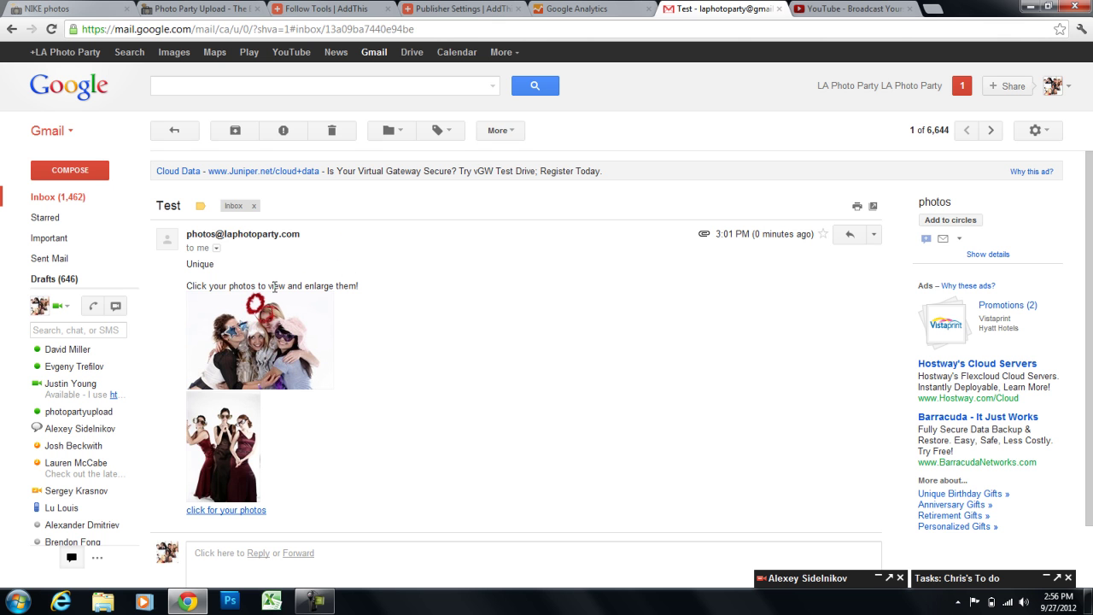
scroll(275, 285, "down", 1)
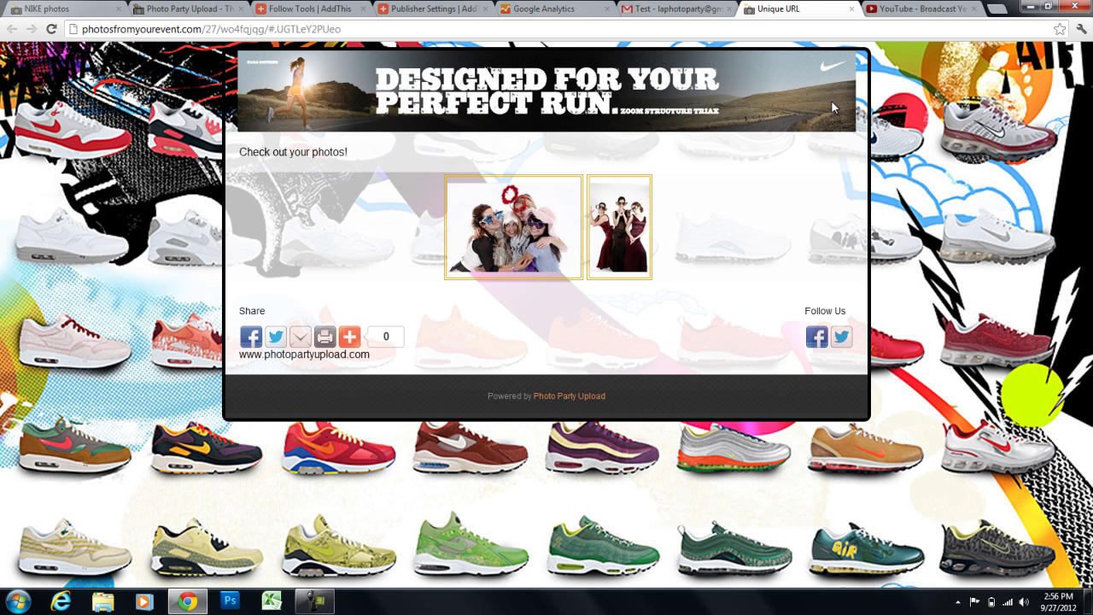
- Review the photo page's 'Check out your photos!' line, footer text and extra sharing options, then return to AddThis
left_click_drag(349, 154, 241, 152)
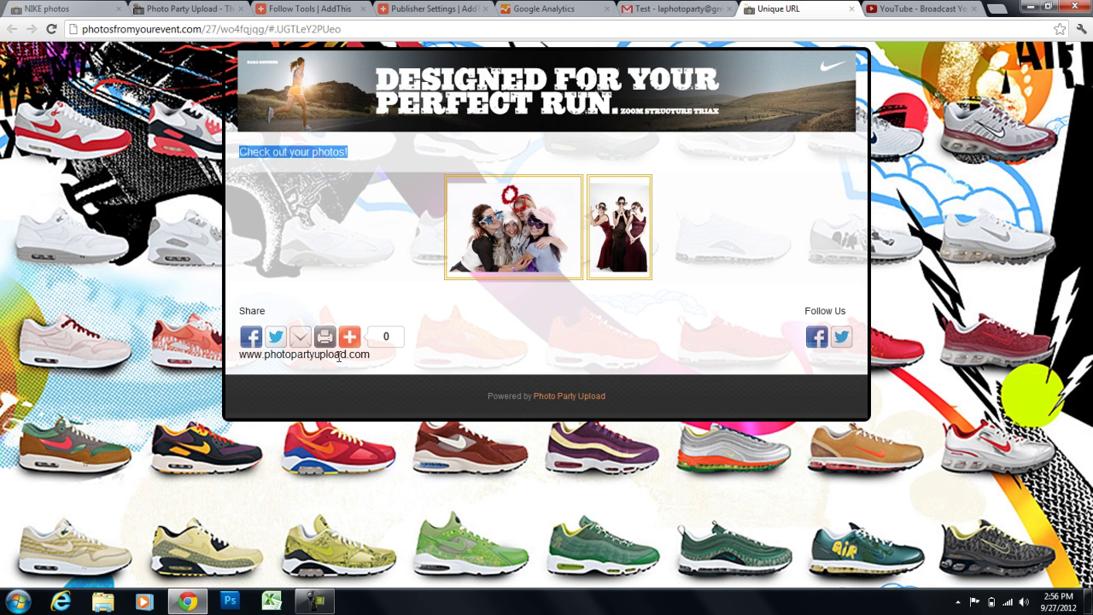
left_click_drag(368, 355, 241, 357)
left_click(253, 308)
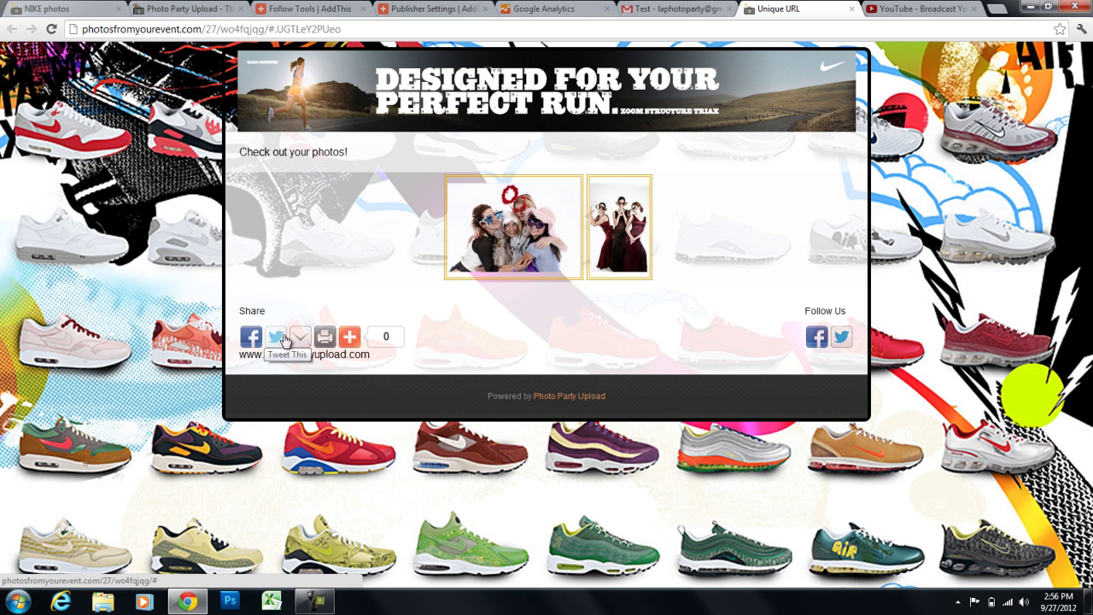
mouse_move(367, 343)
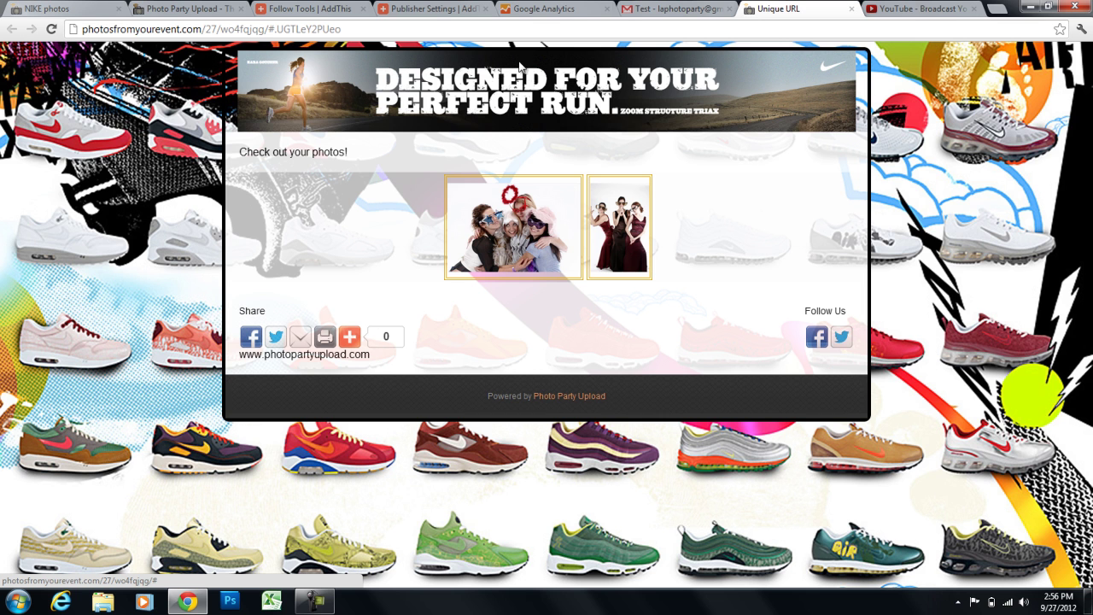
left_click(345, 9)
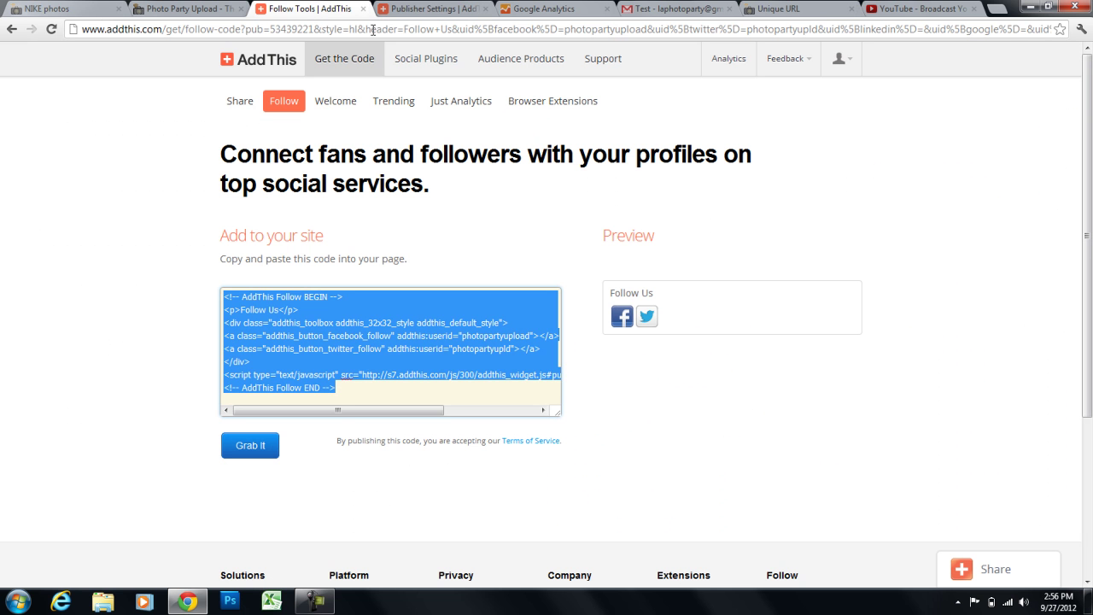
- Go back to the AddThis follow-button setup form and scroll through its profile fields
left_click(11, 29)
scroll(319, 357, "down", 5)
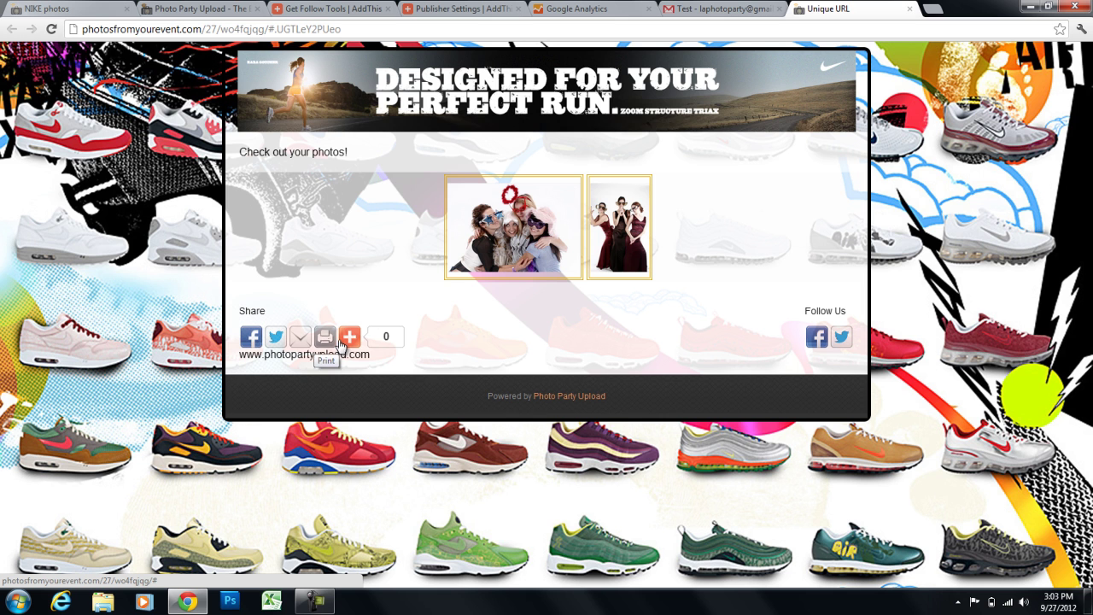
- Bring up the NIKE photos event page with its sneaker background and #makeitcount video
mouse_move(349, 337)
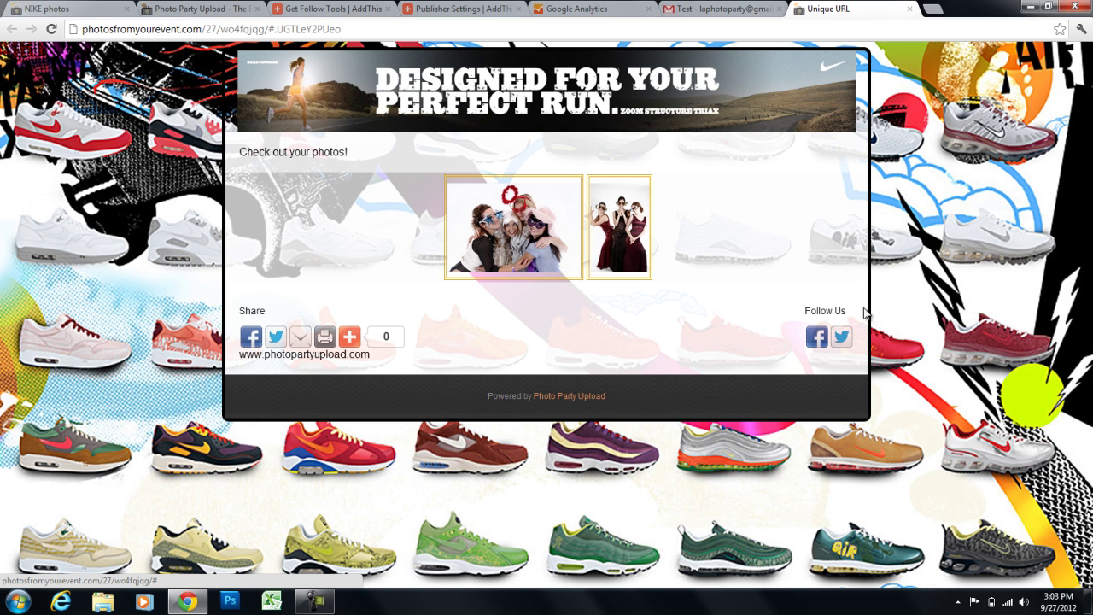
left_click(72, 9)
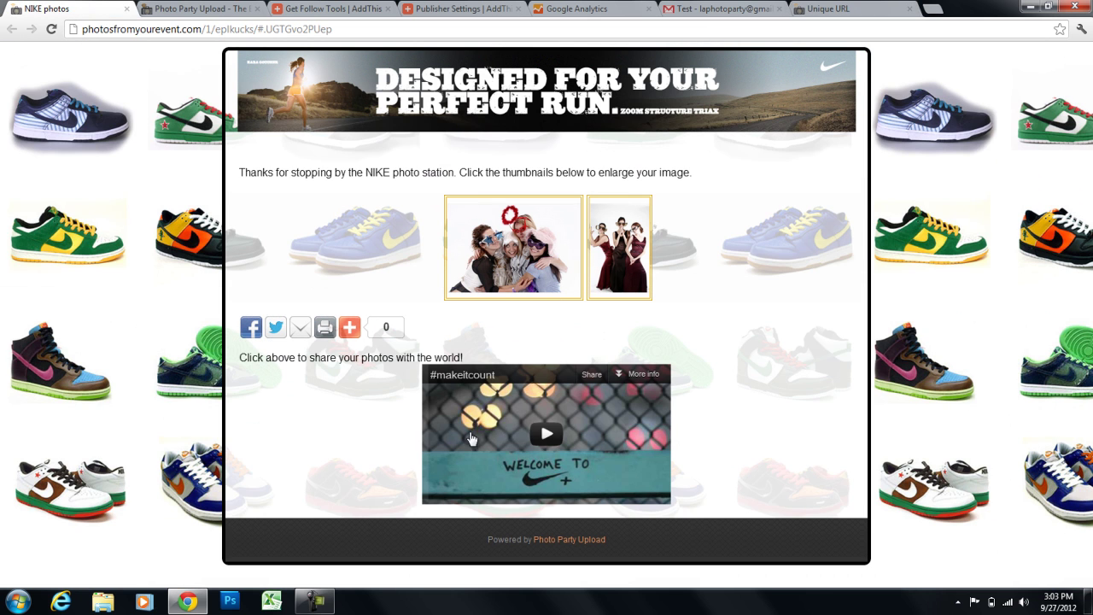